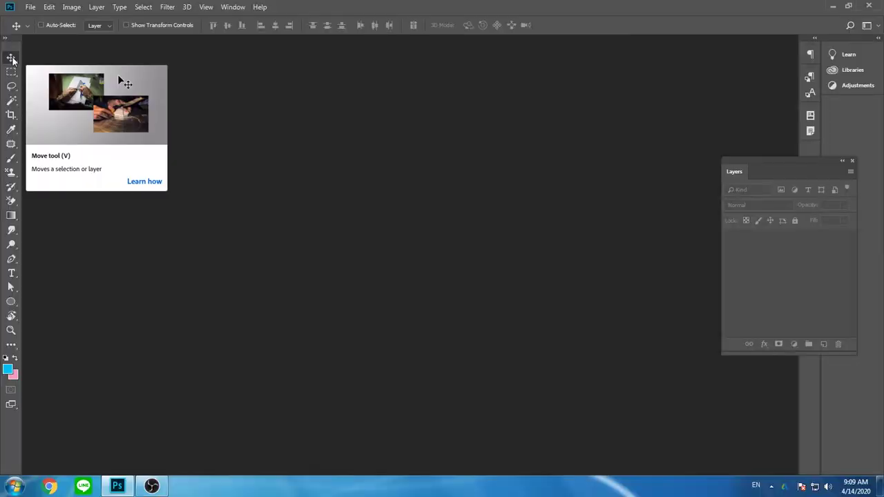
- Select the standard Eraser Tool from the eraser tool flyout
{"action": "left_click", "coordinate": [11, 202]}
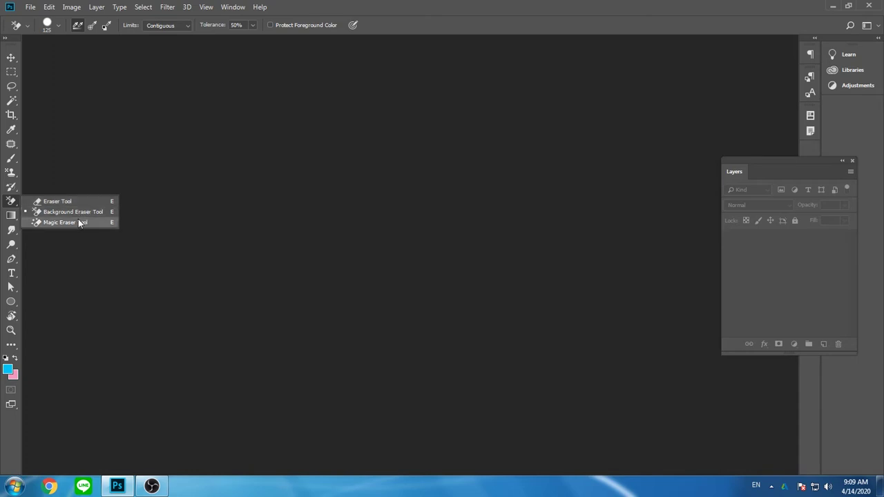
{"action": "left_click", "coordinate": [80, 201]}
- Open 125145.jpg, switch screen mode, and zoom in on the girl's face and hair
{"action": "key", "text": "ctrl+o"}
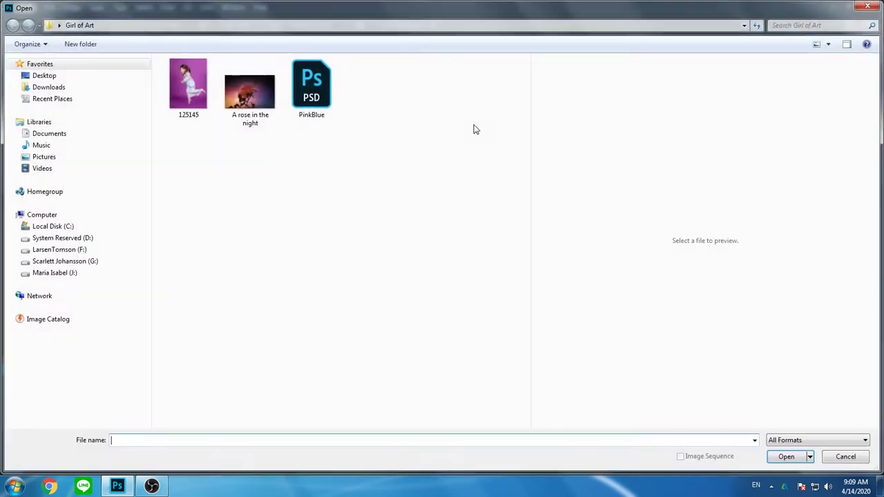
{"action": "left_click", "coordinate": [197, 118]}
{"action": "double_click", "coordinate": [198, 118]}
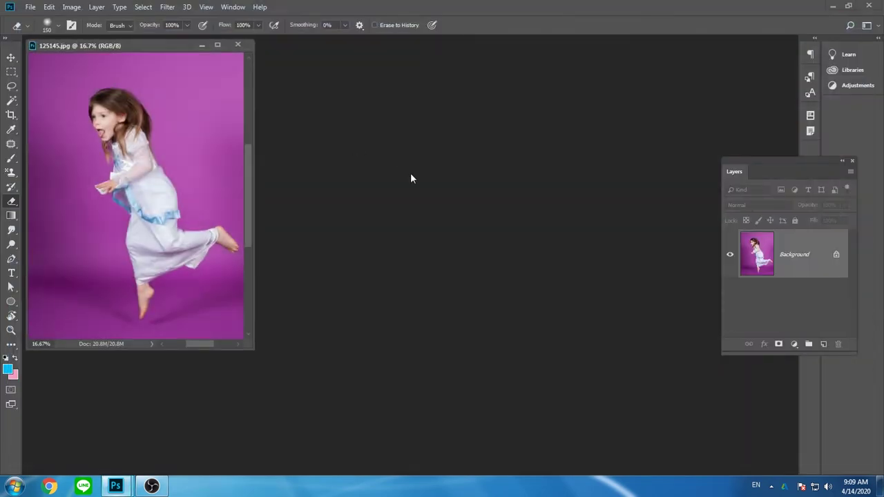
{"action": "key", "text": "f"}
{"action": "mouse_move", "coordinate": [437, 236]}
{"action": "left_mouse_down"}
{"action": "mouse_move", "coordinate": [390, 202]}
{"action": "mouse_move", "coordinate": [424, 192]}
{"action": "mouse_move", "coordinate": [437, 316]}
{"action": "left_mouse_up"}
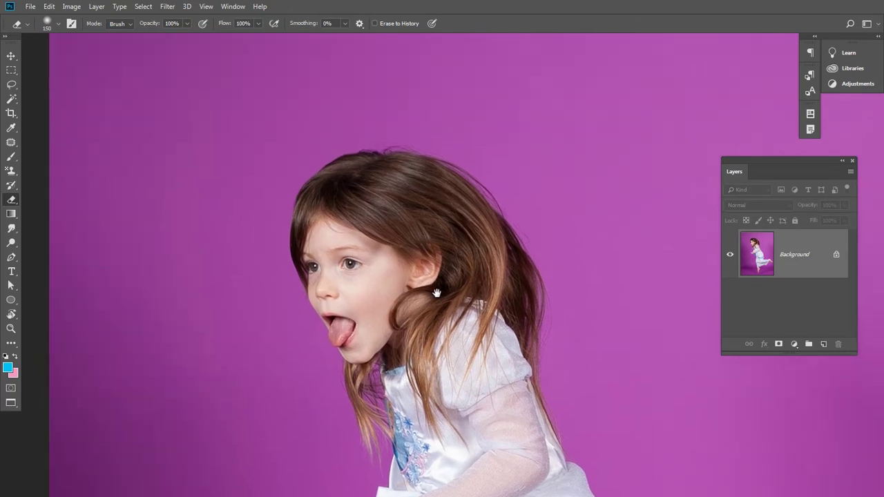
- Set the standard eraser's brush hardness to 100%
{"action": "right_click", "coordinate": [10, 201]}
{"action": "left_click", "coordinate": [10, 202]}
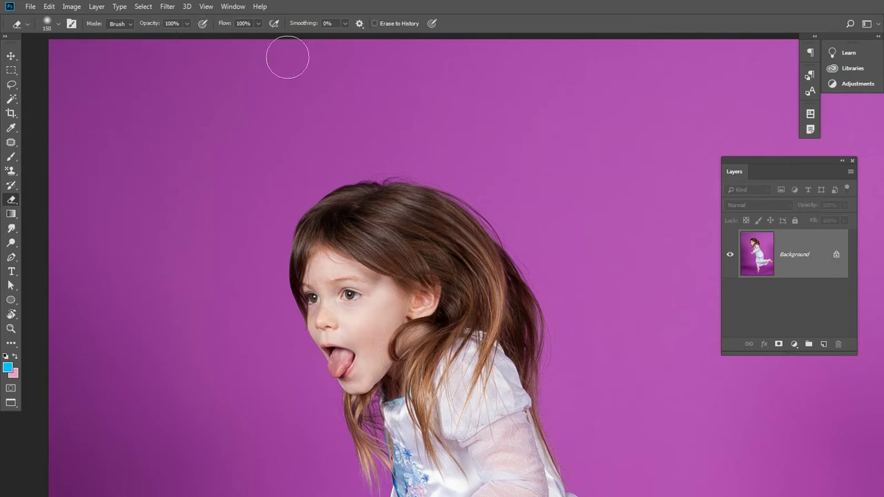
{"action": "right_click", "coordinate": [169, 109]}
{"action": "left_click_drag", "start_coordinate": [228, 164], "coordinate": [303, 164]}
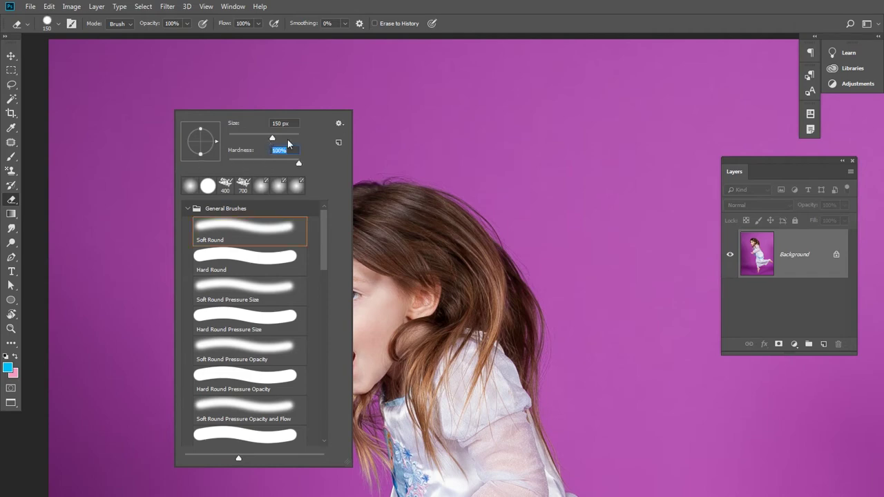
{"action": "key", "text": "Return"}
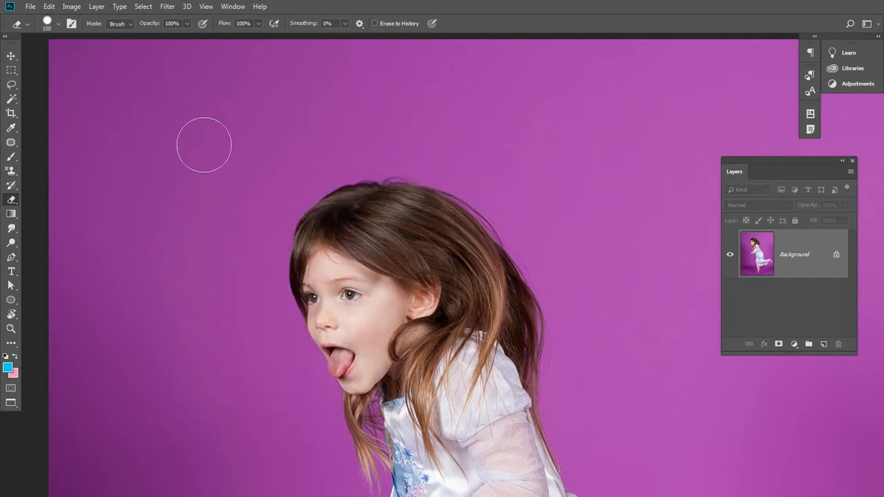
- Leave eraser opacity at 100%, then erase and undo a test stroke above her head
{"action": "left_click", "coordinate": [186, 25]}
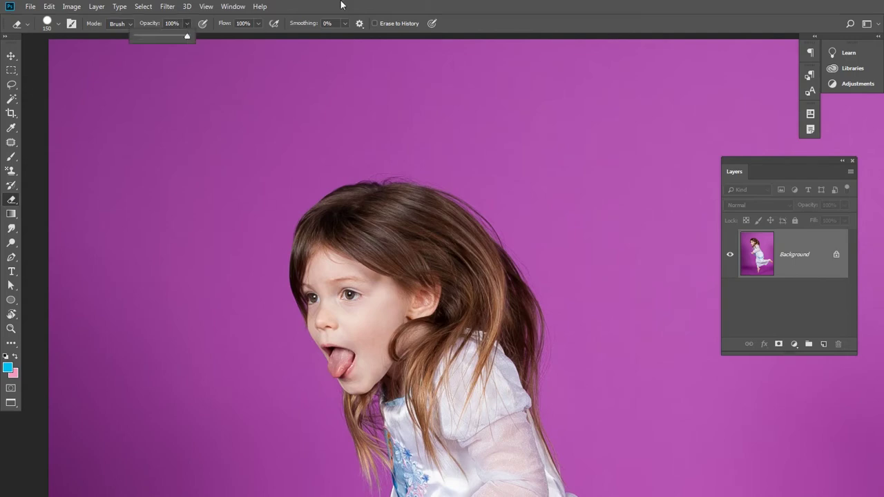
{"action": "key", "text": "Return"}
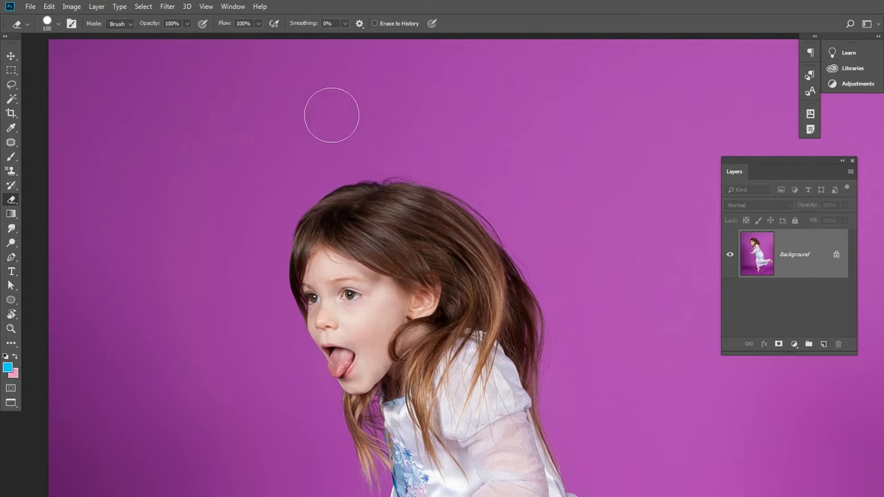
{"action": "left_click_drag", "start_coordinate": [348, 108], "coordinate": [261, 127]}
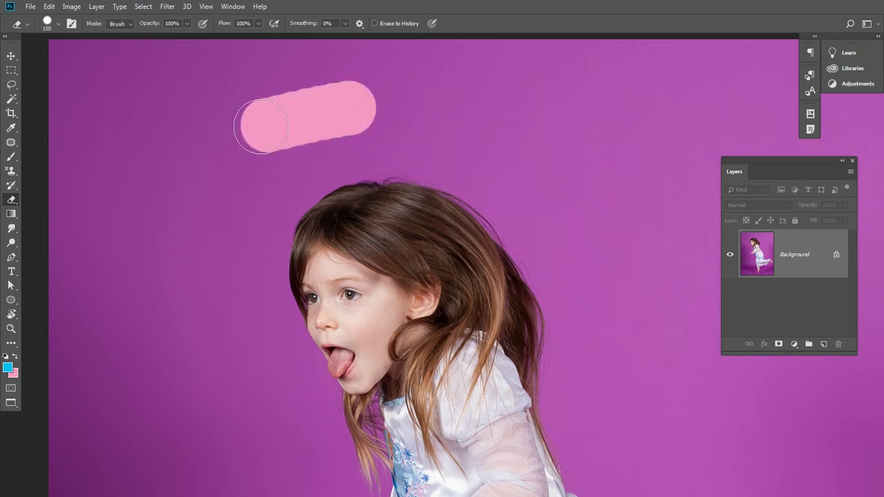
{"action": "key", "text": "ctrl+z"}
- Reset colours to black and white, duplicate Background, and erase a transparent patch above her head
{"action": "left_click", "coordinate": [6, 356]}
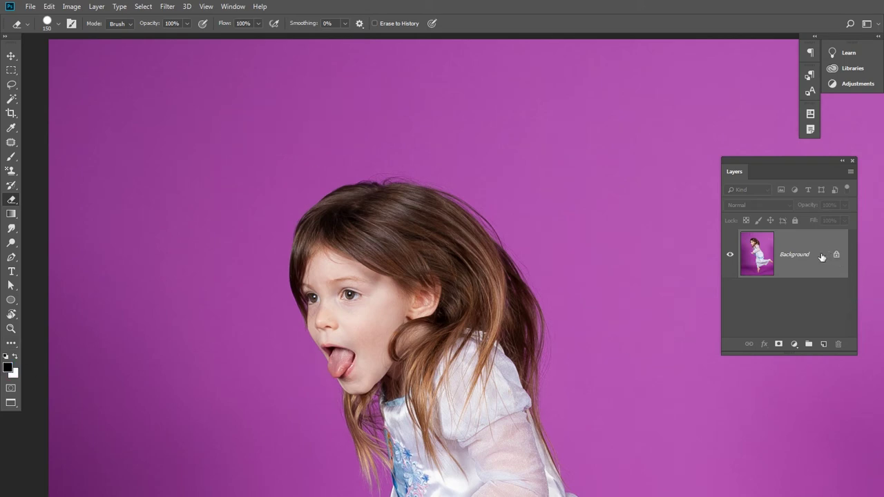
{"action": "left_click_drag", "start_coordinate": [819, 251], "coordinate": [823, 344]}
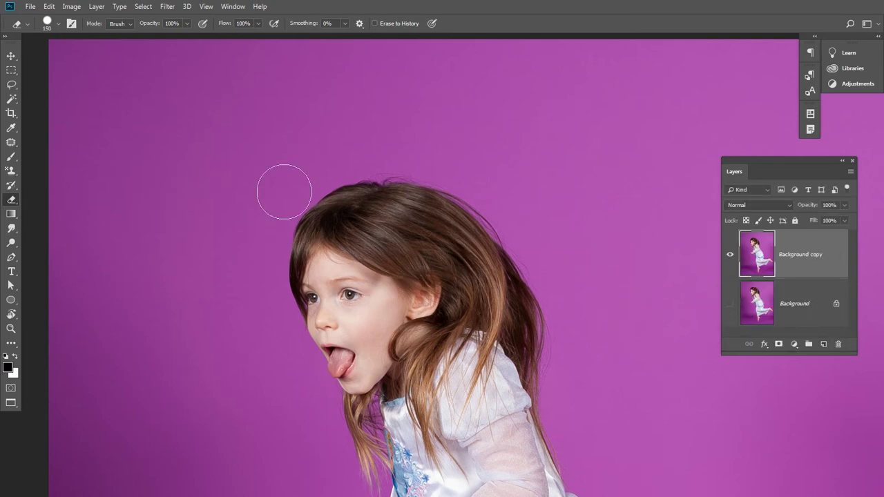
{"action": "left_click_drag", "start_coordinate": [297, 96], "coordinate": [225, 145]}
{"action": "mouse_move", "coordinate": [189, 170]}
{"action": "left_mouse_down"}
{"action": "mouse_move", "coordinate": [296, 118]}
{"action": "mouse_move", "coordinate": [191, 182]}
{"action": "mouse_move", "coordinate": [221, 181]}
{"action": "left_mouse_up"}
{"action": "left_click", "coordinate": [49, 7]}
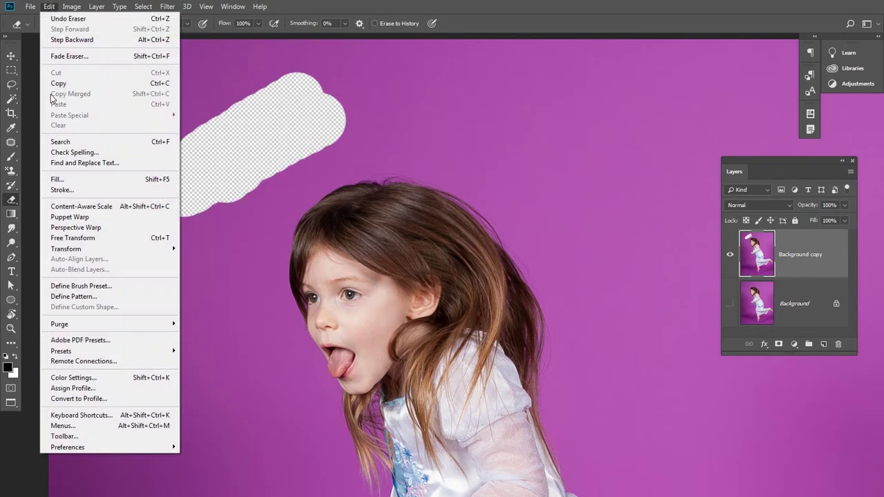
{"action": "mouse_move", "coordinate": [67, 447]}
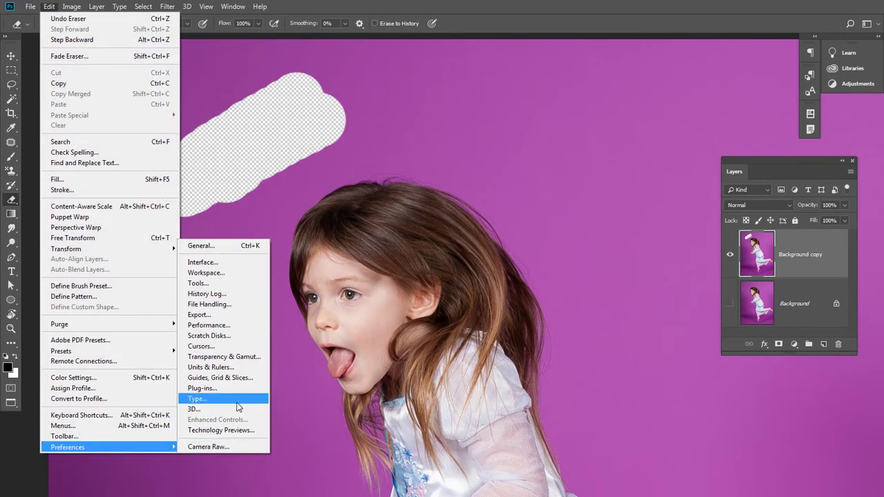
{"action": "left_click", "coordinate": [213, 357]}
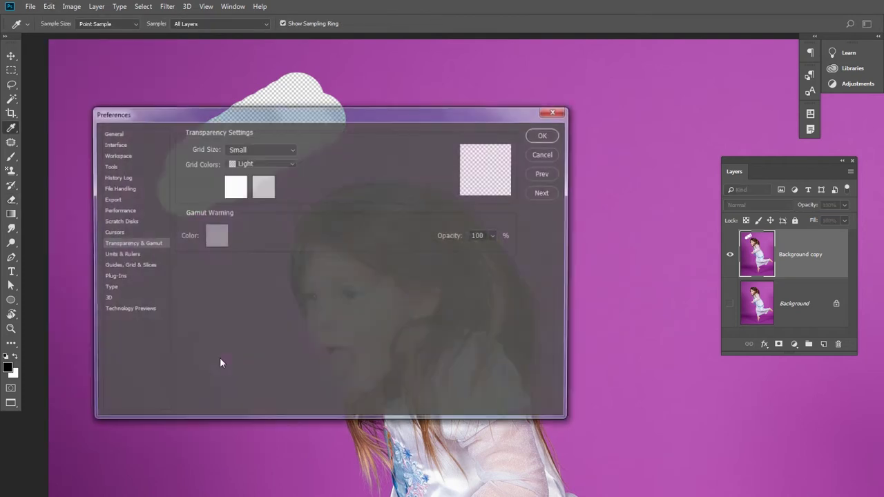
{"action": "left_click", "coordinate": [274, 150]}
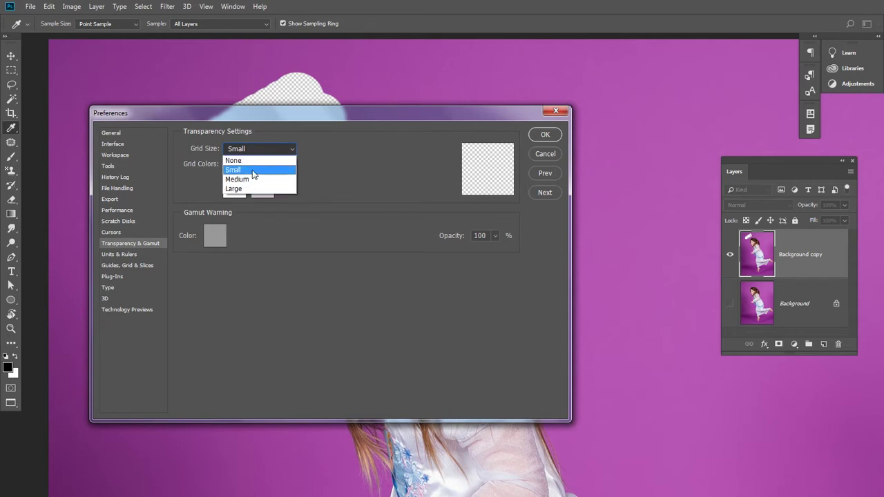
{"action": "left_click", "coordinate": [252, 174]}
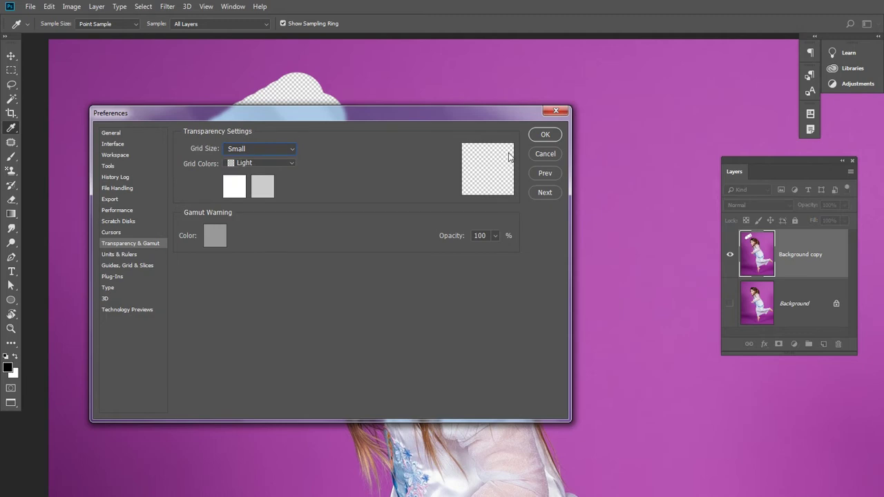
{"action": "left_click", "coordinate": [545, 135]}
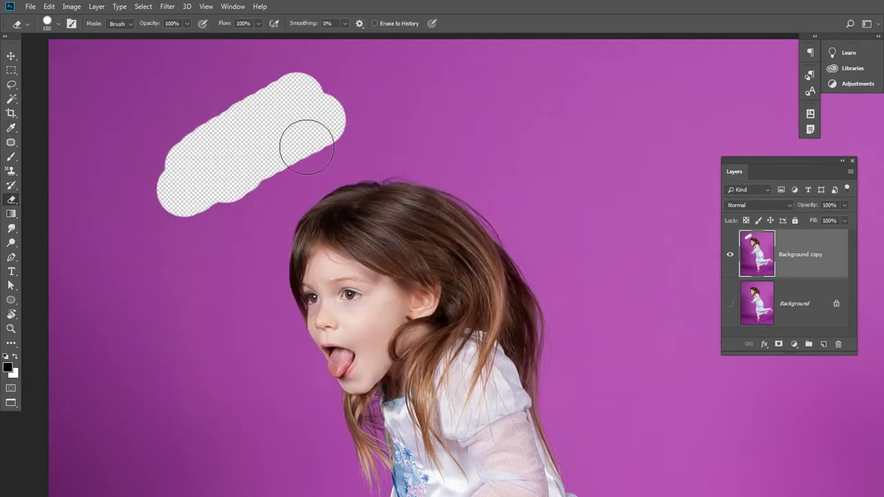
- Erase more purple below the patch and lower the brush hardness for soft edges
{"action": "left_click_drag", "start_coordinate": [306, 143], "coordinate": [205, 194]}
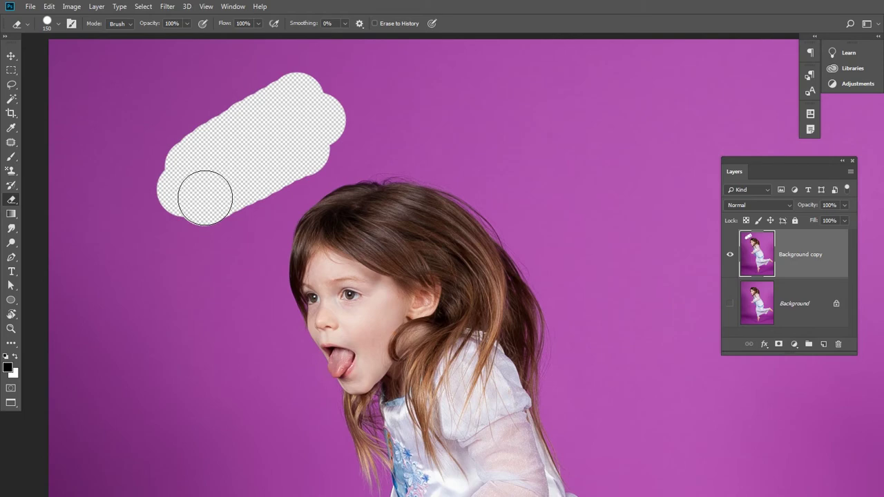
{"action": "right_click", "coordinate": [412, 84]}
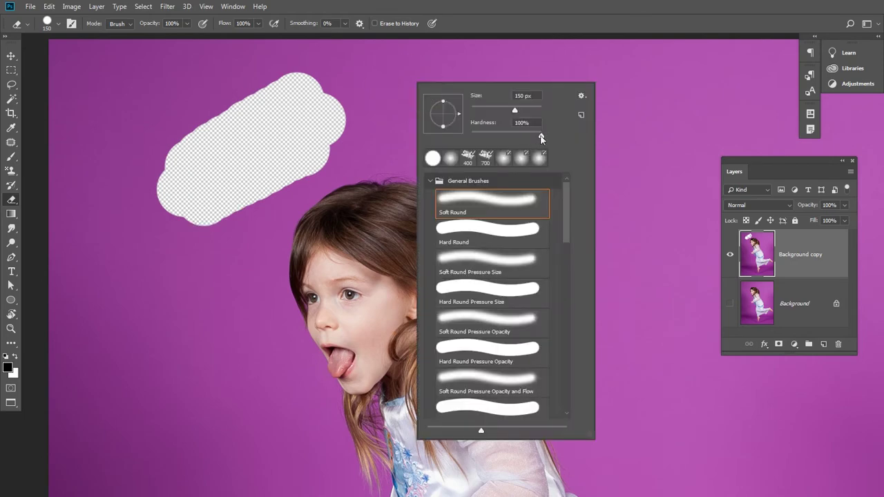
{"action": "left_click_drag", "start_coordinate": [541, 137], "coordinate": [472, 137]}
{"action": "mouse_move", "coordinate": [384, 89]}
{"action": "left_mouse_down"}
{"action": "mouse_move", "coordinate": [319, 108]}
{"action": "mouse_move", "coordinate": [375, 79]}
{"action": "mouse_move", "coordinate": [369, 127]}
{"action": "left_mouse_up"}
- Erase purple above the hairline with a 90 then 100 px brush, then zoom out to her whole body
{"action": "left_click", "coordinate": [369, 127], "text": "ctrl"}
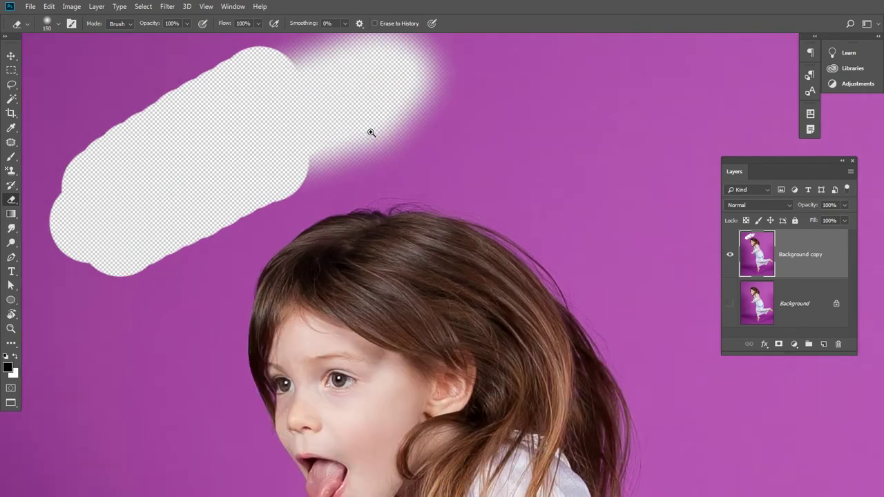
{"action": "key", "text": "bracketleft"}
{"action": "key", "text": "bracketleft"}
{"action": "key", "text": "bracketleft"}
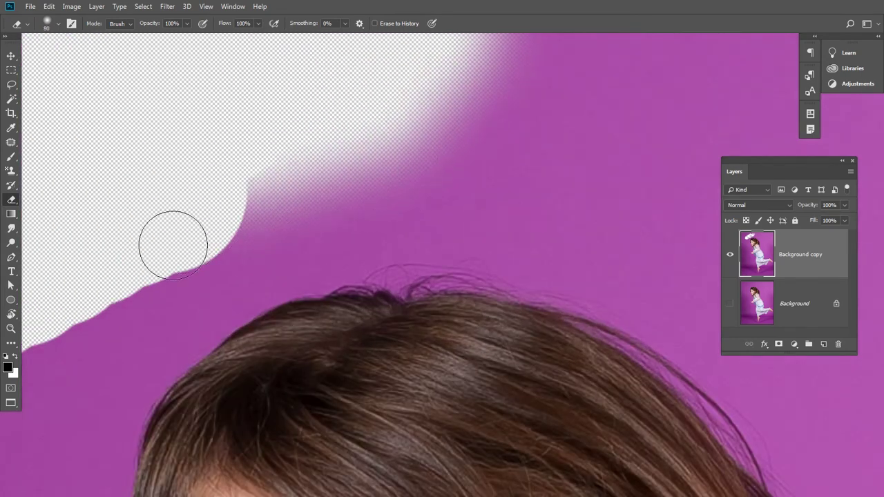
{"action": "mouse_move", "coordinate": [173, 246]}
{"action": "left_mouse_down"}
{"action": "mouse_move", "coordinate": [306, 201]}
{"action": "mouse_move", "coordinate": [352, 201]}
{"action": "mouse_move", "coordinate": [251, 168]}
{"action": "mouse_move", "coordinate": [571, 199]}
{"action": "mouse_move", "coordinate": [552, 221]}
{"action": "left_mouse_up"}
{"action": "key", "text": "bracketright"}
{"action": "key", "text": "bracketright"}
{"action": "mouse_move", "coordinate": [479, 191]}
{"action": "left_mouse_down"}
{"action": "mouse_move", "coordinate": [680, 227]}
{"action": "mouse_move", "coordinate": [623, 240]}
{"action": "mouse_move", "coordinate": [448, 75]}
{"action": "mouse_move", "coordinate": [359, 164]}
{"action": "left_mouse_up"}
{"action": "mouse_move", "coordinate": [386, 194]}
{"action": "left_mouse_down"}
{"action": "mouse_move", "coordinate": [478, 210]}
{"action": "mouse_move", "coordinate": [154, 231]}
{"action": "mouse_move", "coordinate": [101, 276]}
{"action": "mouse_move", "coordinate": [304, 218]}
{"action": "left_mouse_up"}
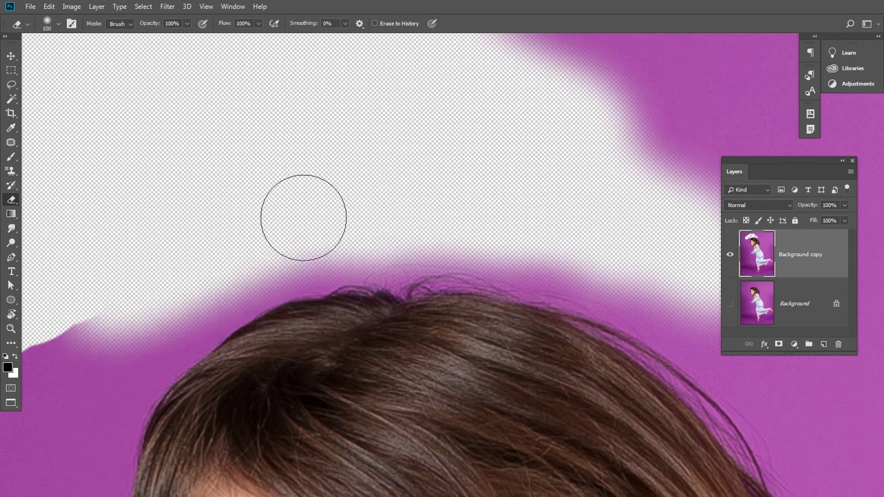
{"action": "scroll", "coordinate": [407, 177], "scroll_direction": "down", "scroll_amount": 3}
{"action": "scroll", "coordinate": [407, 178], "scroll_direction": "down", "scroll_amount": 2}
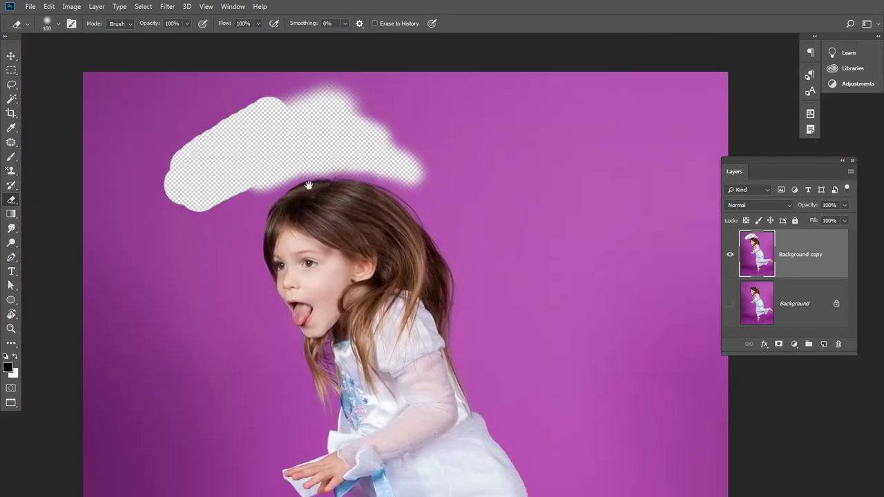
{"action": "scroll", "coordinate": [405, 223], "scroll_direction": "down", "scroll_amount": 2}
{"action": "scroll", "coordinate": [330, 164], "scroll_direction": "down", "scroll_amount": 1}
{"action": "left_click_drag", "start_coordinate": [329, 163], "coordinate": [384, 190]}
- Use the Magic Eraser to remove the purple backdrop, the left strips and the area under her leg
{"action": "left_click", "coordinate": [13, 203]}
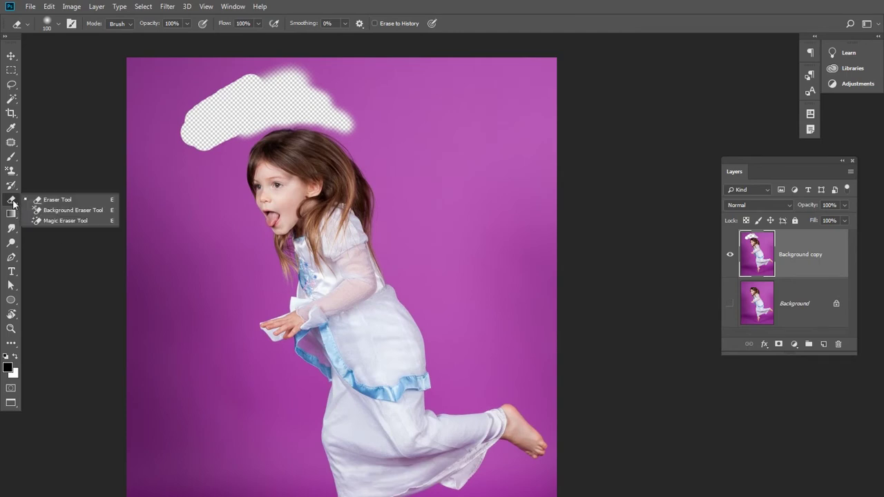
{"action": "left_click", "coordinate": [46, 224]}
{"action": "left_click_drag", "start_coordinate": [420, 274], "coordinate": [449, 272]}
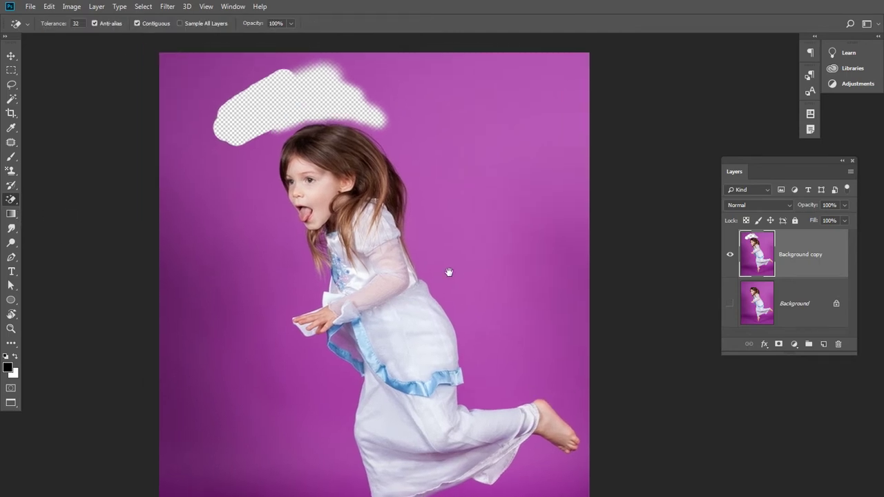
{"action": "left_click", "coordinate": [457, 218]}
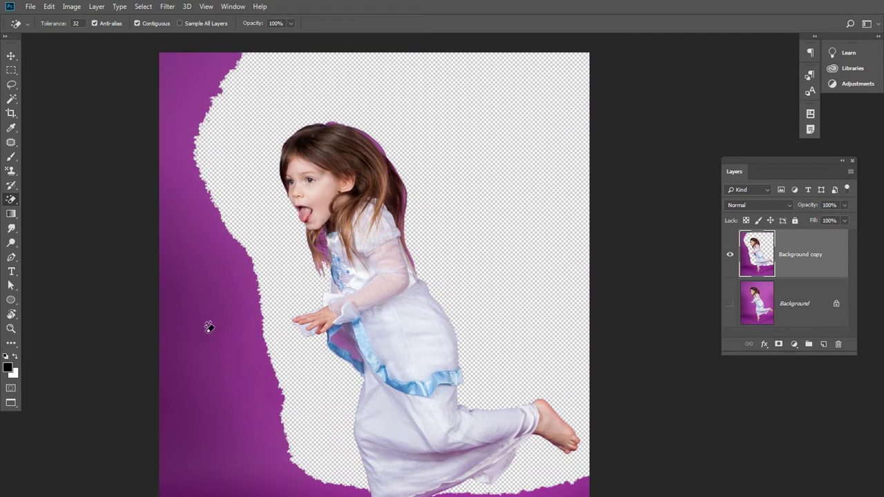
{"action": "left_click", "coordinate": [224, 300]}
{"action": "left_click_drag", "start_coordinate": [460, 349], "coordinate": [490, 198]}
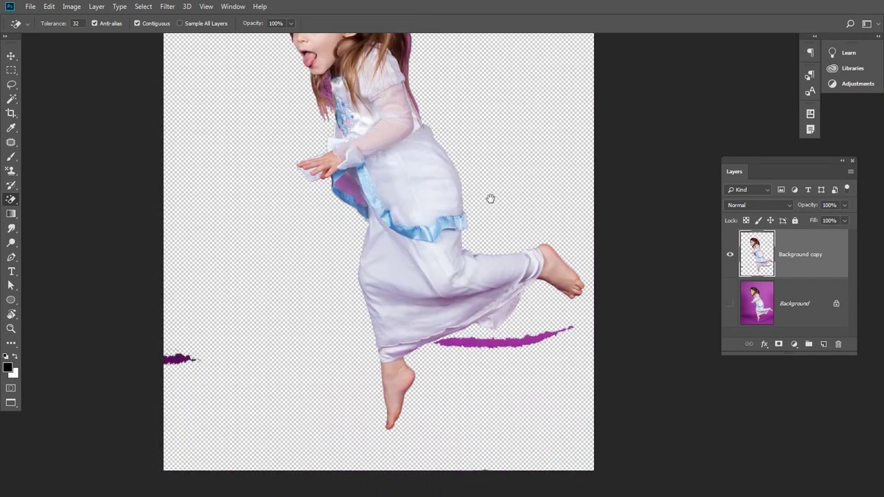
{"action": "left_click", "coordinate": [516, 340]}
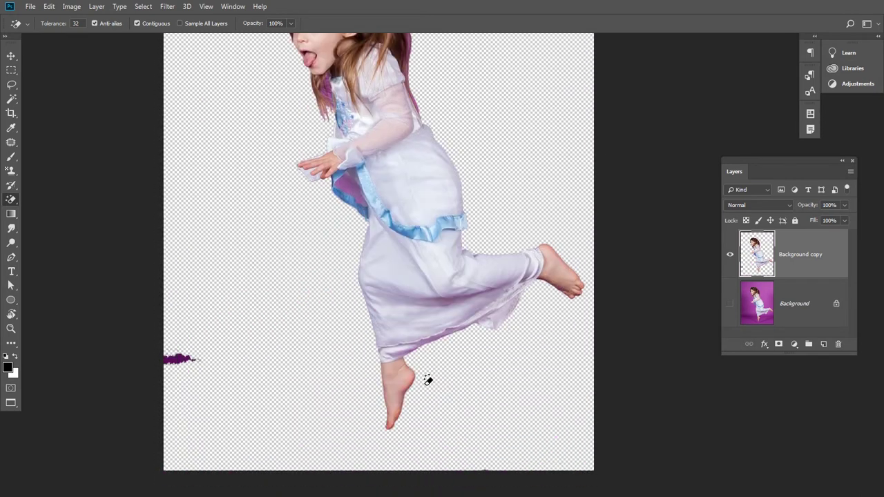
{"action": "left_click", "coordinate": [181, 358]}
- Zoom in on the girl and close in on her dress hem
{"action": "left_click_drag", "start_coordinate": [544, 291], "coordinate": [479, 351]}
{"action": "left_click_drag", "start_coordinate": [462, 290], "coordinate": [459, 368]}
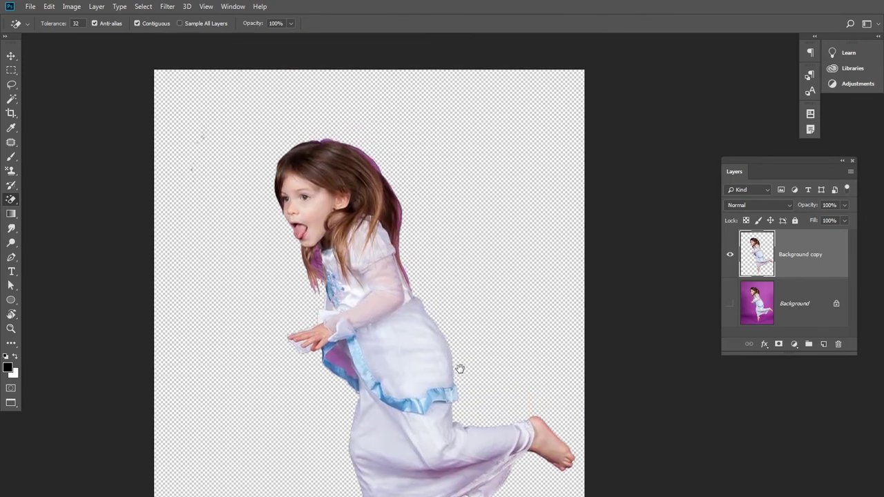
{"action": "left_click", "coordinate": [486, 265], "text": "ctrl"}
{"action": "left_click", "coordinate": [405, 269], "text": "ctrl"}
{"action": "left_click", "coordinate": [366, 312], "text": "ctrl"}
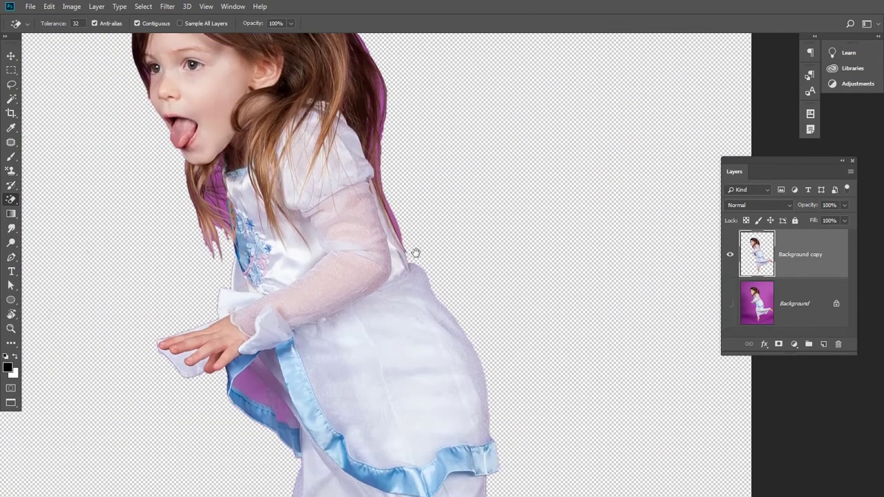
{"action": "left_click_drag", "start_coordinate": [447, 415], "coordinate": [453, 188]}
{"action": "left_click_drag", "start_coordinate": [468, 348], "coordinate": [466, 205]}
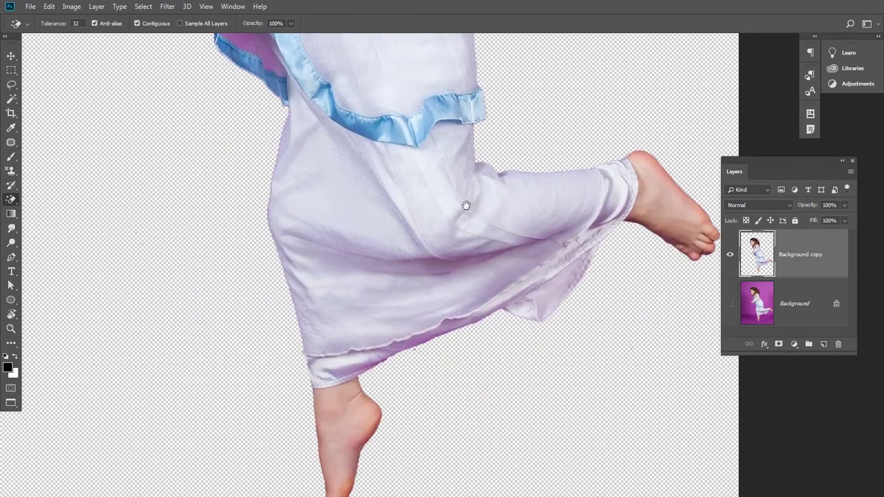
{"action": "left_click", "coordinate": [408, 353], "text": "ctrl"}
{"action": "left_click", "coordinate": [462, 328], "text": "ctrl"}
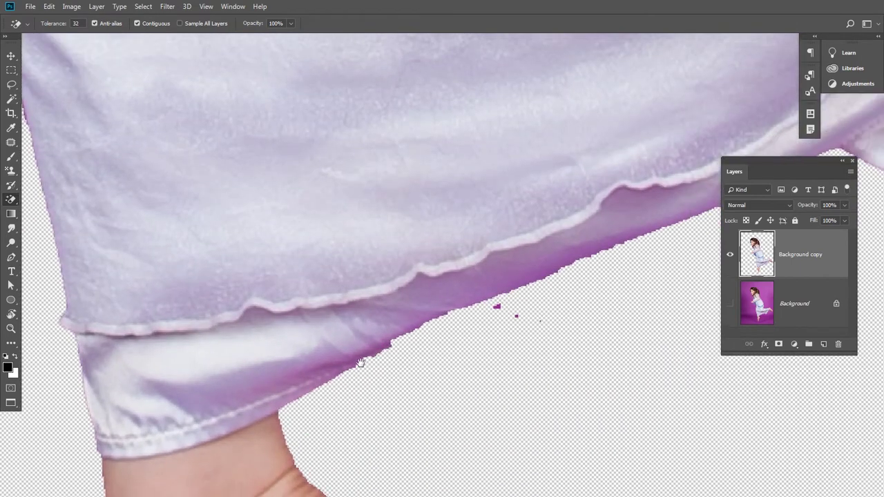
- Follow the hem's edge, then zoom back out to the girl's head and upper body
{"action": "left_click_drag", "start_coordinate": [377, 382], "coordinate": [281, 339]}
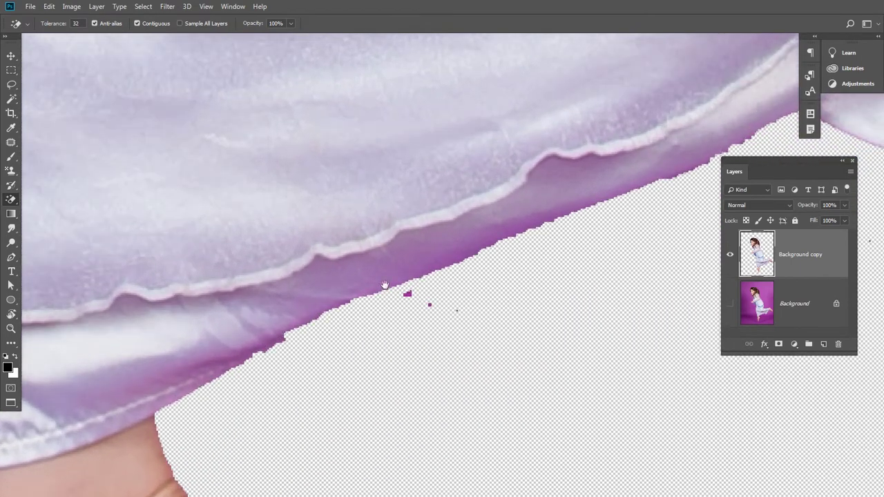
{"action": "left_click_drag", "start_coordinate": [675, 136], "coordinate": [559, 205]}
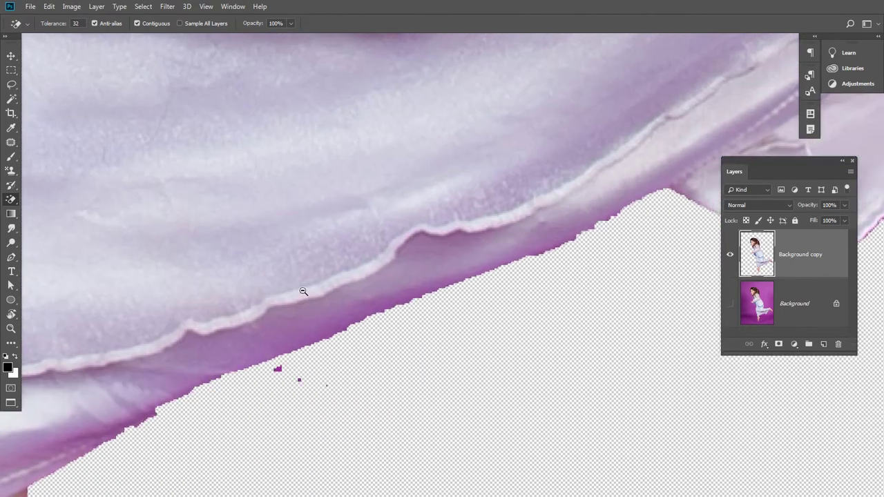
{"action": "left_click", "coordinate": [302, 292], "text": "alt"}
{"action": "left_click", "coordinate": [301, 269], "text": "alt"}
{"action": "left_click", "coordinate": [302, 268], "text": "alt"}
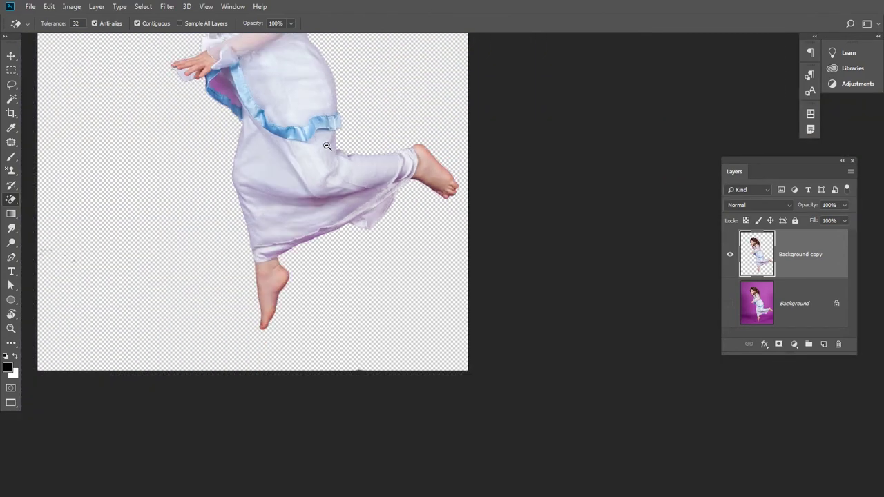
{"action": "mouse_move", "coordinate": [279, 69]}
{"action": "left_mouse_down"}
{"action": "mouse_move", "coordinate": [359, 243]}
{"action": "mouse_move", "coordinate": [398, 307]}
{"action": "left_mouse_up"}
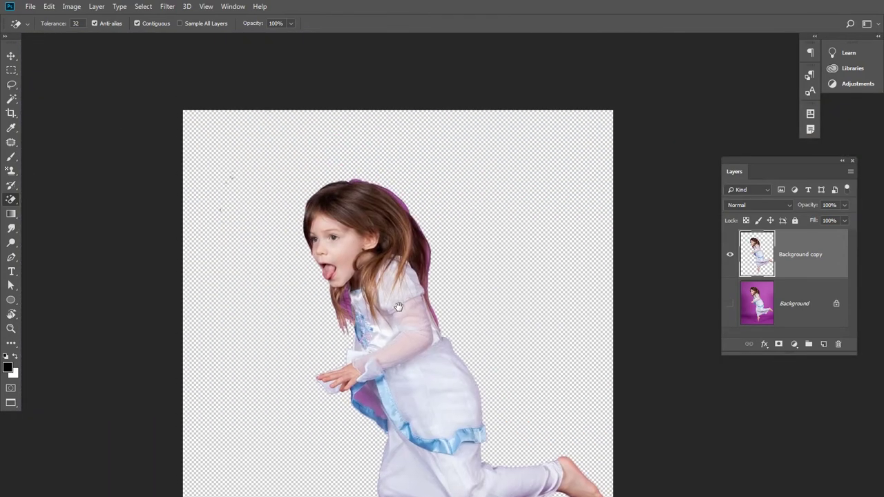
{"action": "left_click", "coordinate": [407, 268], "text": "ctrl"}
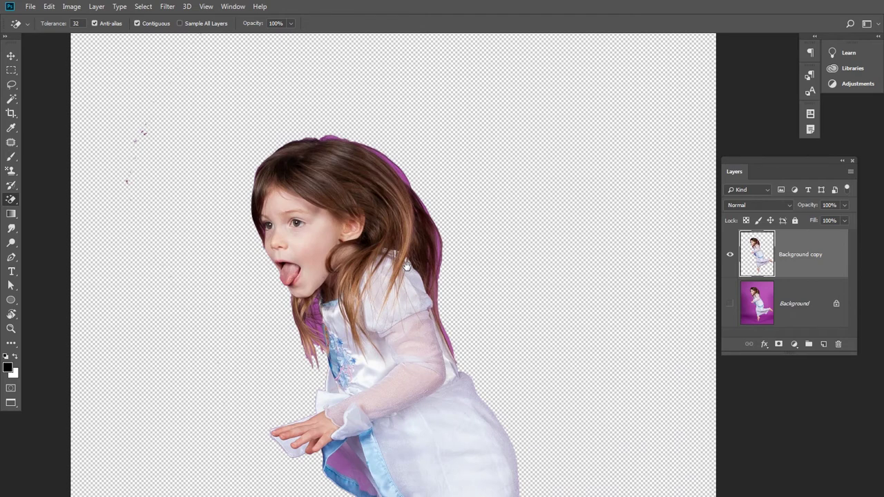
{"action": "right_click", "coordinate": [10, 201]}
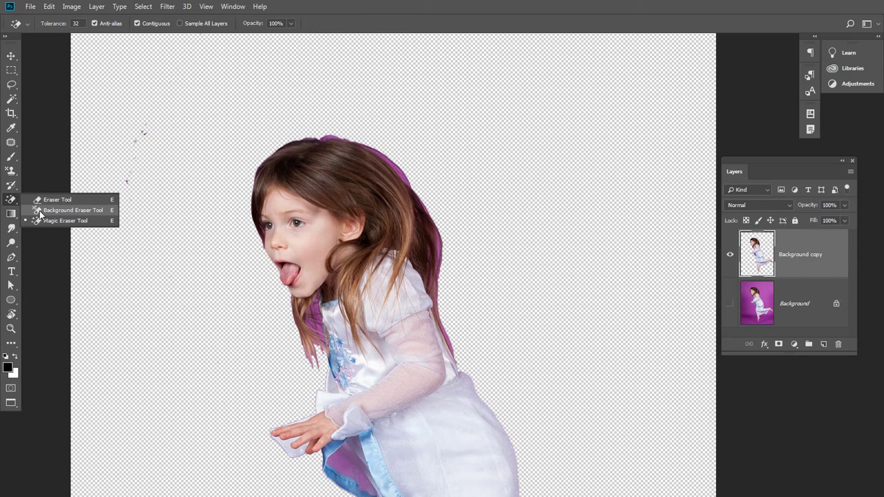
- Activate the Background Eraser with Contiguous limits and 50% tolerance
{"action": "left_click", "coordinate": [40, 210]}
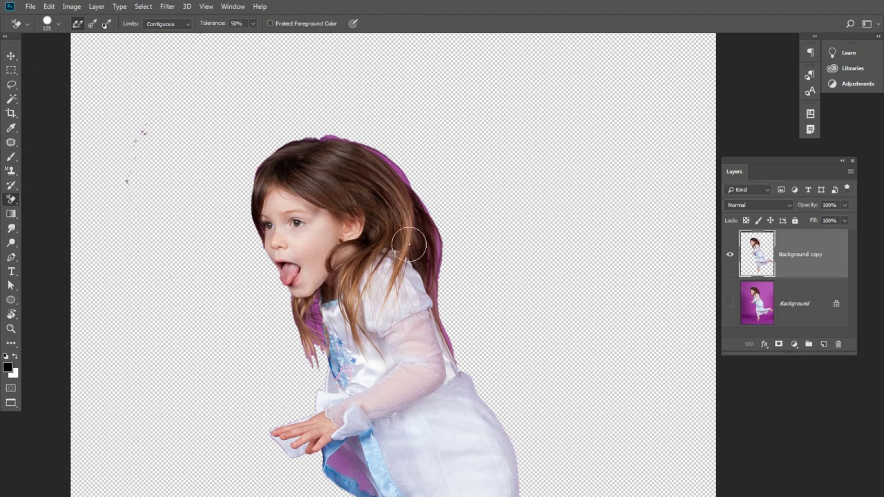
{"action": "mouse_move", "coordinate": [408, 244]}
{"action": "left_mouse_down"}
{"action": "mouse_move", "coordinate": [438, 253]}
{"action": "mouse_move", "coordinate": [442, 275]}
{"action": "left_mouse_up"}
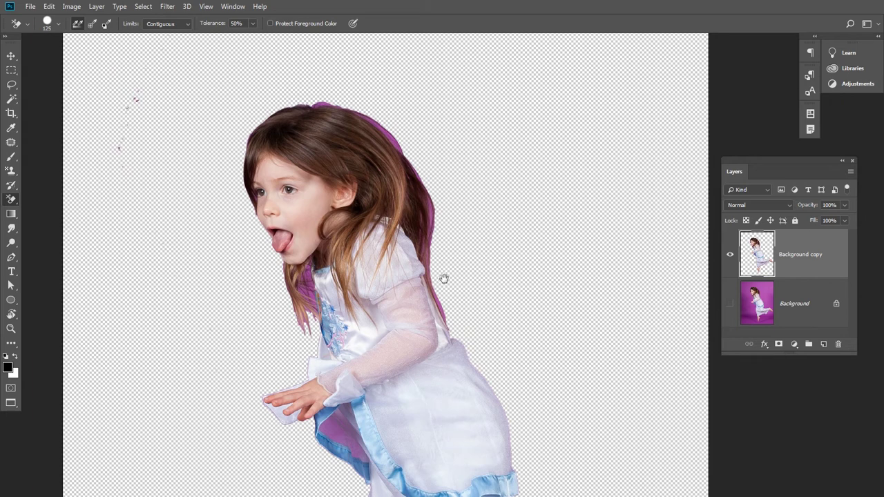
{"action": "left_click_drag", "start_coordinate": [448, 287], "coordinate": [450, 294]}
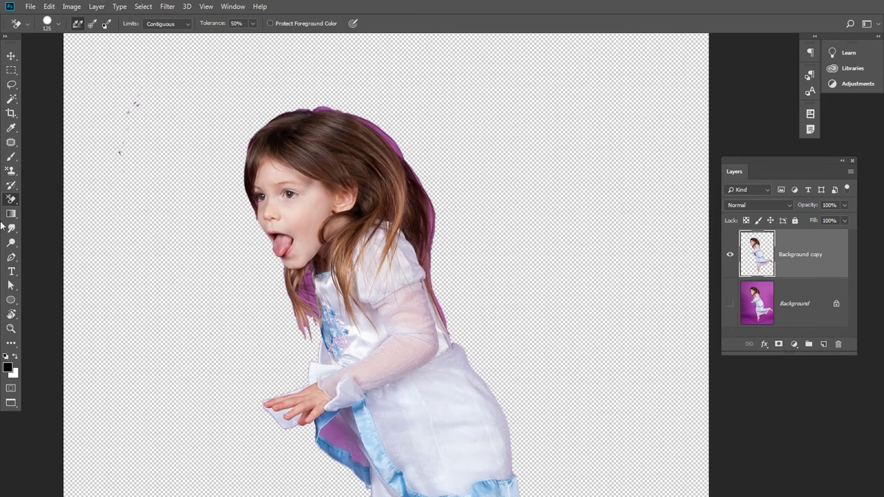
{"action": "right_click", "coordinate": [11, 201]}
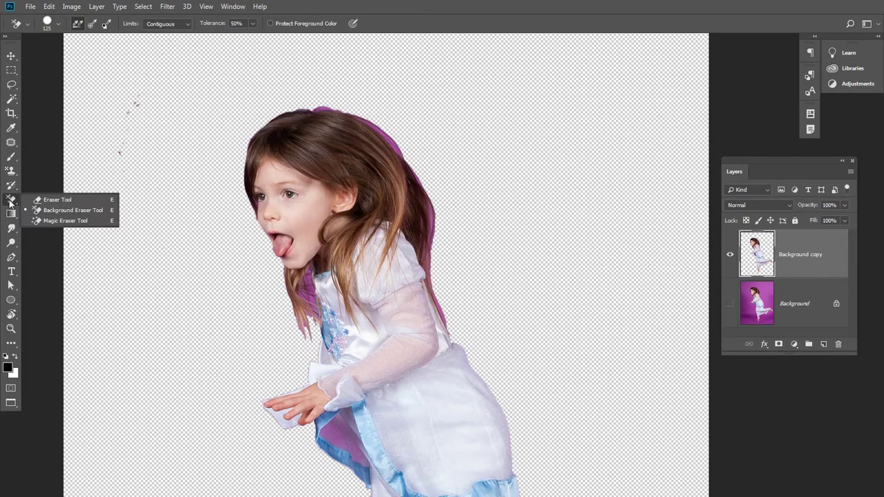
{"action": "left_click", "coordinate": [44, 214]}
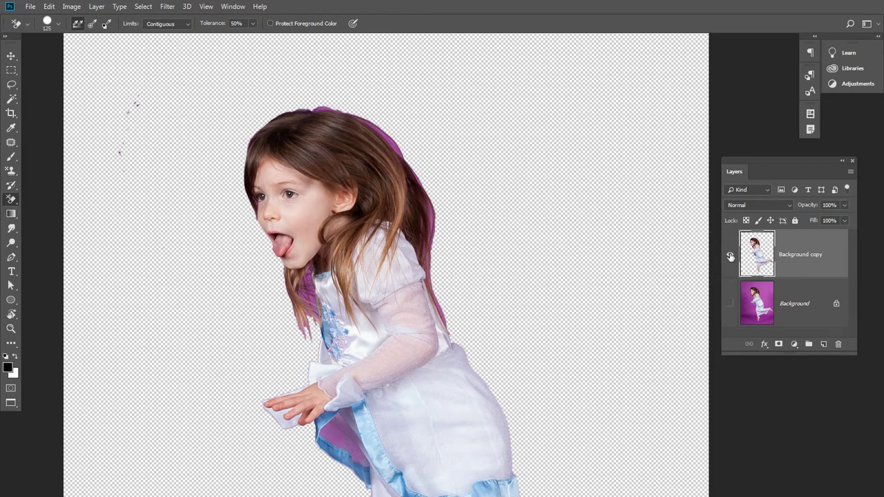
- Delete the erased Background copy and make a fresh duplicate of Background
{"action": "left_click_drag", "start_coordinate": [825, 251], "coordinate": [838, 343]}
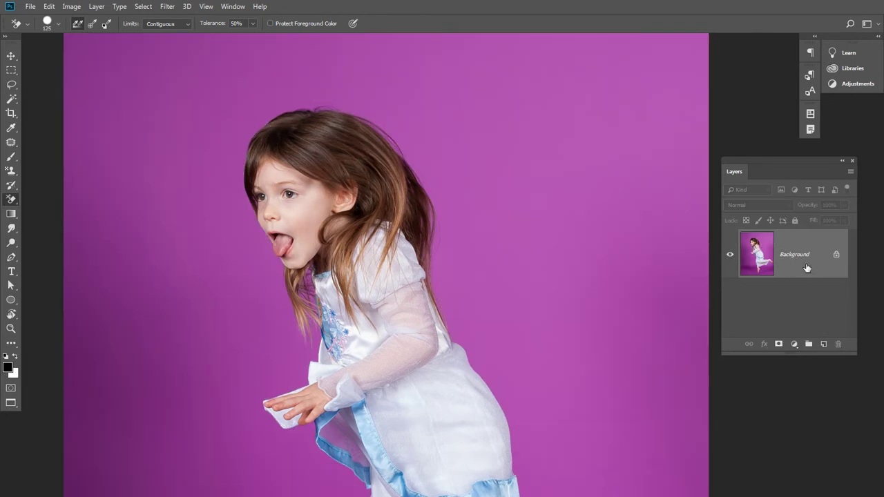
{"action": "left_click_drag", "start_coordinate": [814, 247], "coordinate": [823, 344]}
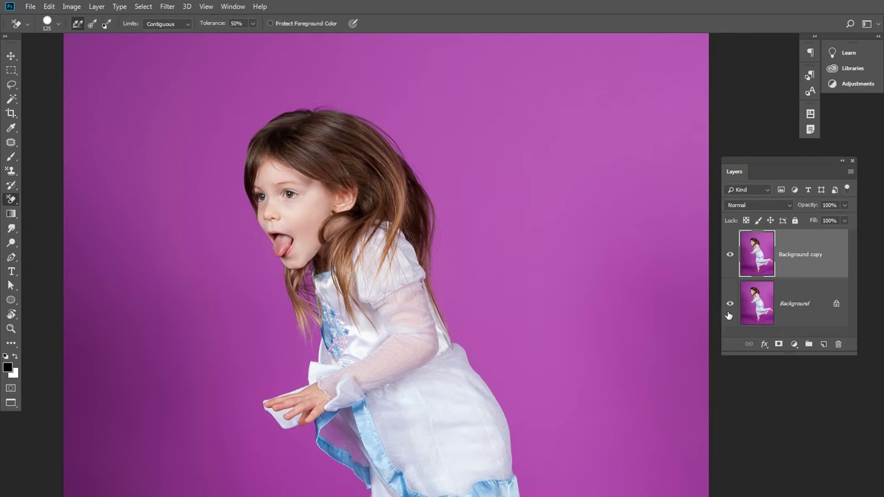
{"action": "mouse_move", "coordinate": [478, 223]}
{"action": "left_mouse_down"}
{"action": "mouse_move", "coordinate": [511, 264]}
{"action": "mouse_move", "coordinate": [485, 286]}
{"action": "left_mouse_up"}
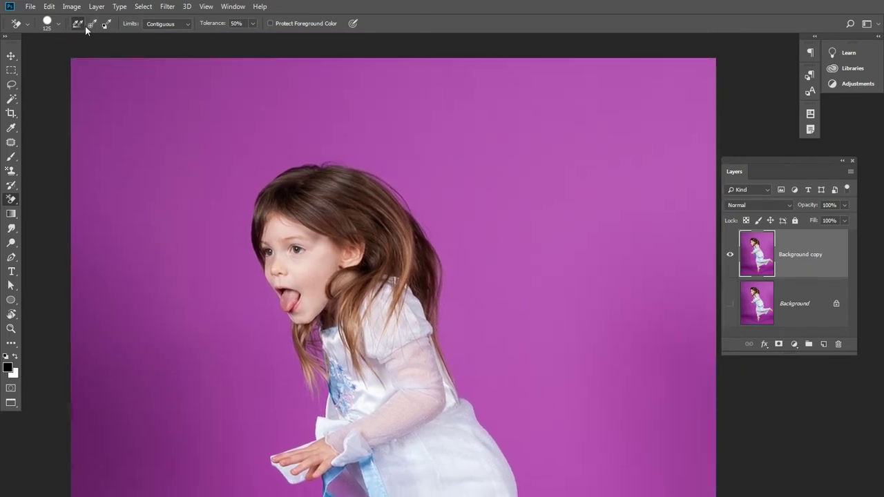
- Open PinkBlue.psd and zoom in on the pink shape
{"action": "left_click", "coordinate": [29, 7]}
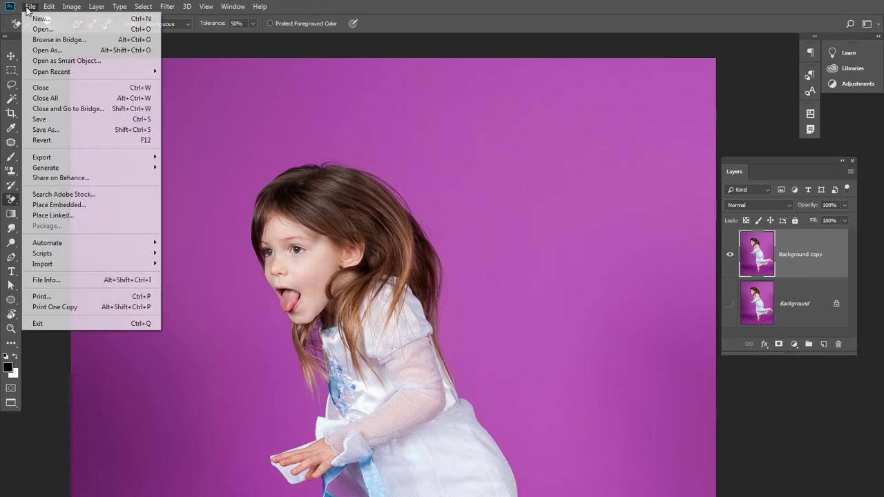
{"action": "left_click", "coordinate": [40, 29]}
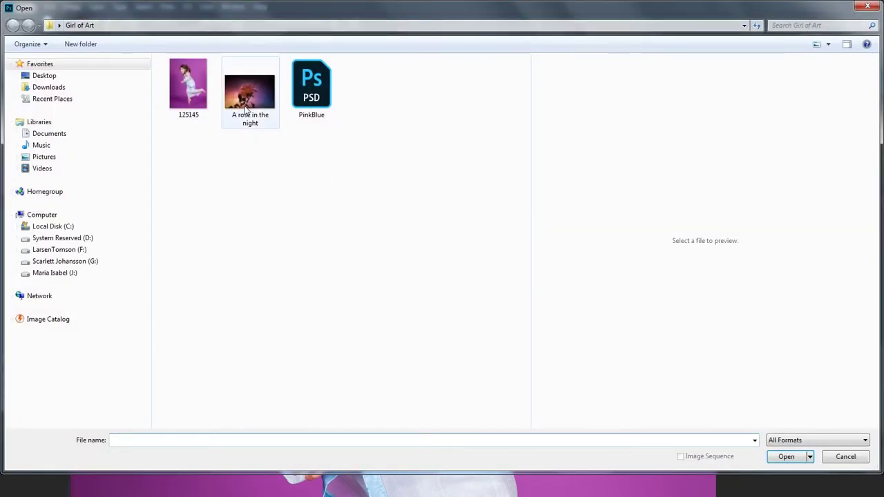
{"action": "double_click", "coordinate": [299, 96]}
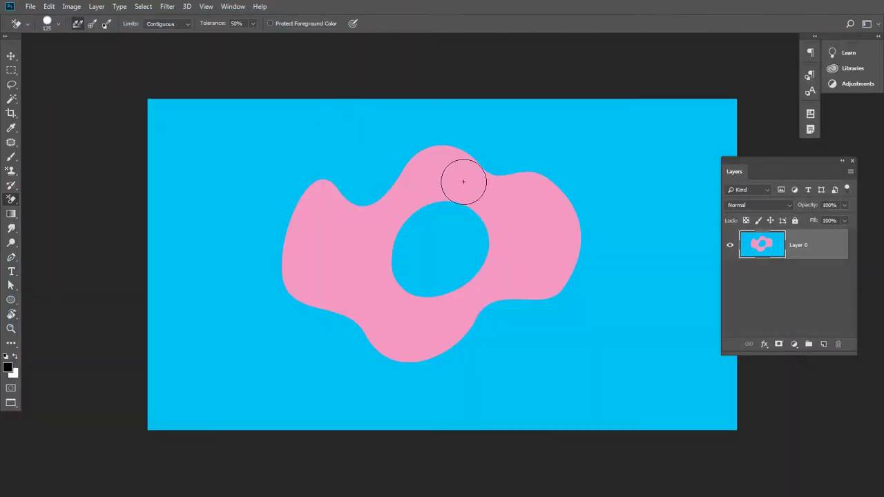
{"action": "left_click", "coordinate": [480, 231], "text": "ctrl"}
- Erase the blue above the pink shape's top edge with repeated Background Eraser clicks
{"action": "left_click_drag", "start_coordinate": [450, 252], "coordinate": [430, 249]}
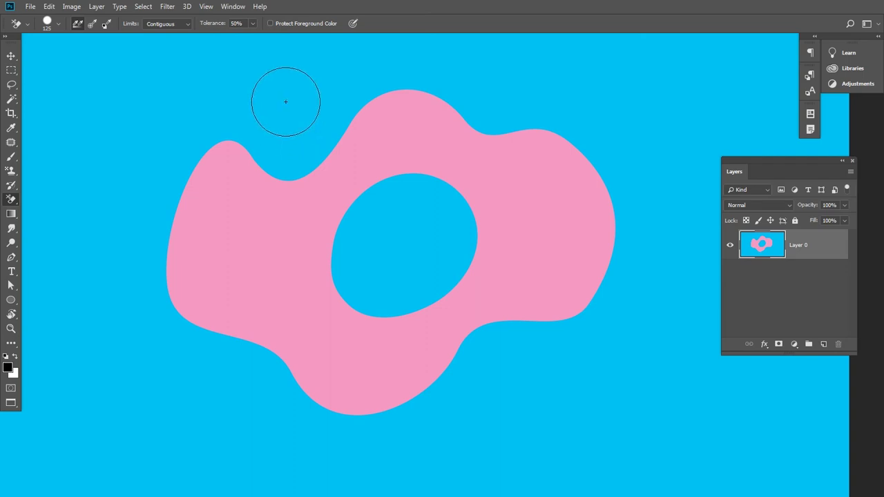
{"action": "left_click", "coordinate": [285, 101]}
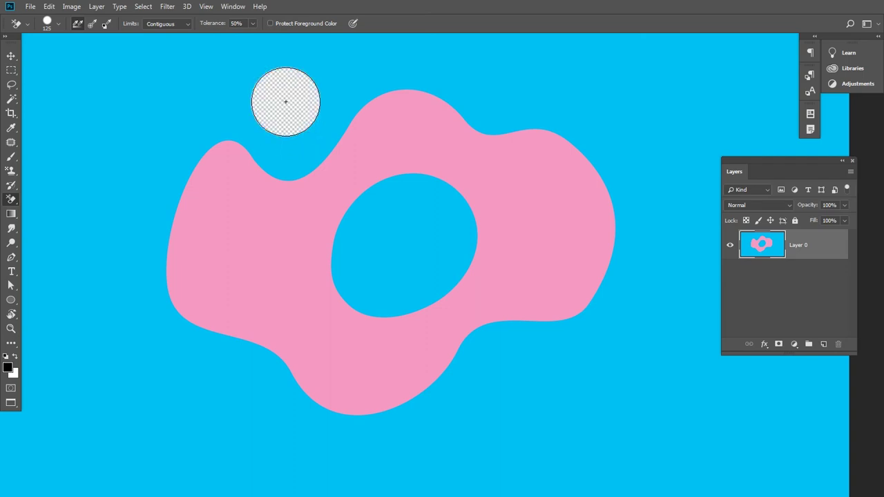
{"action": "left_click", "coordinate": [319, 89]}
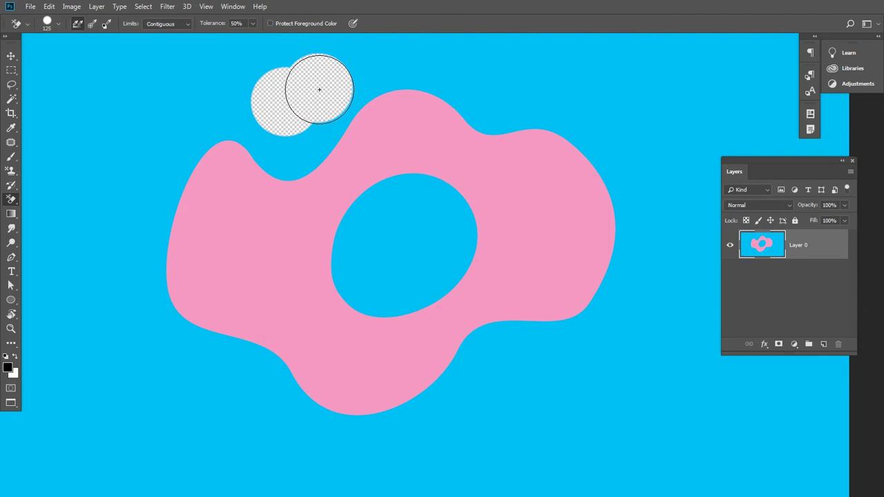
{"action": "left_click", "coordinate": [320, 125]}
{"action": "left_click", "coordinate": [360, 85]}
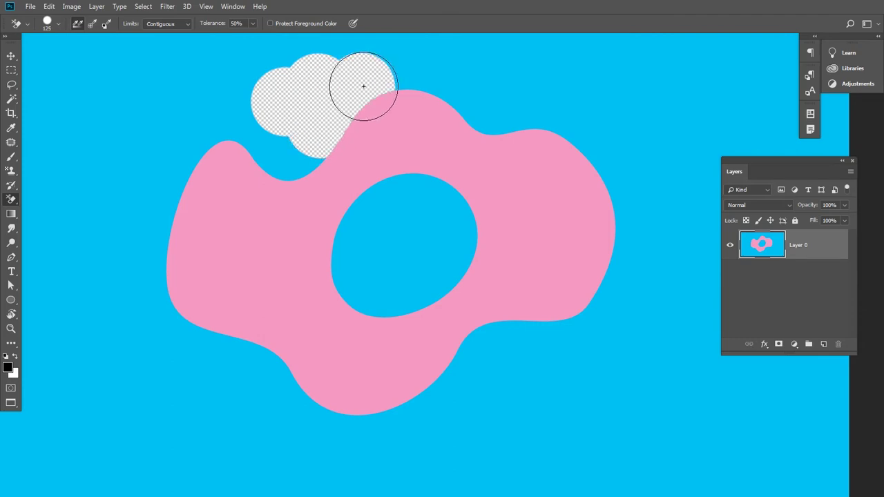
{"action": "left_click", "coordinate": [302, 154]}
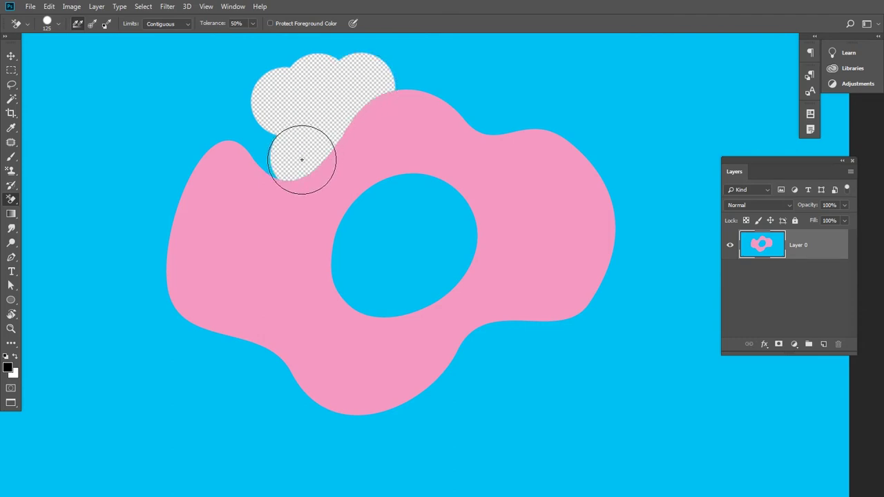
{"action": "left_click", "coordinate": [271, 143]}
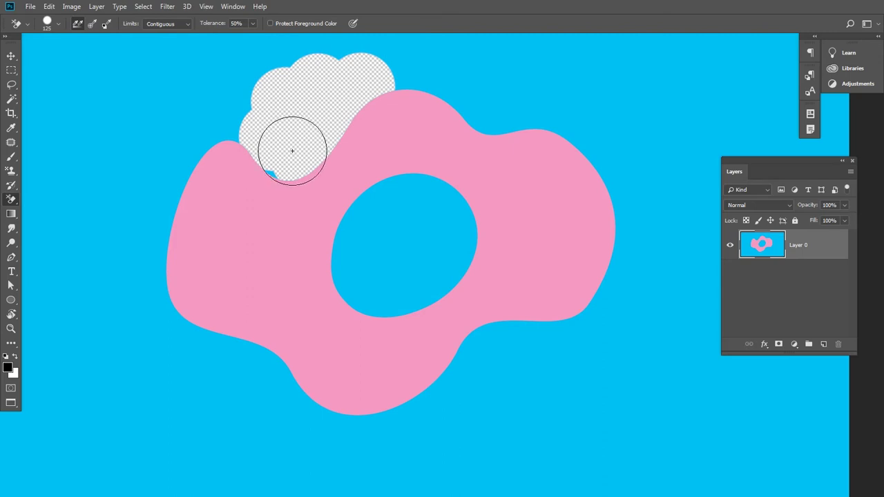
{"action": "left_click", "coordinate": [400, 84]}
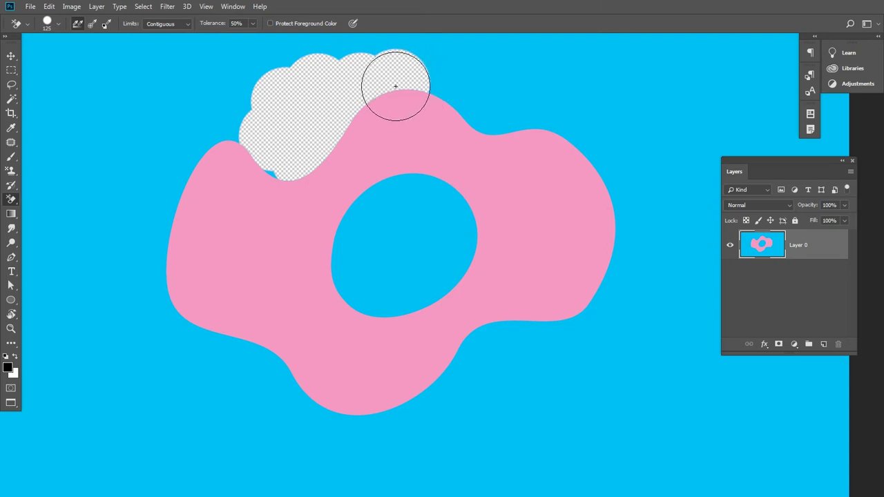
- Erase down into the pink below, clearing the remaining sliver on the left
{"action": "left_click", "coordinate": [393, 97]}
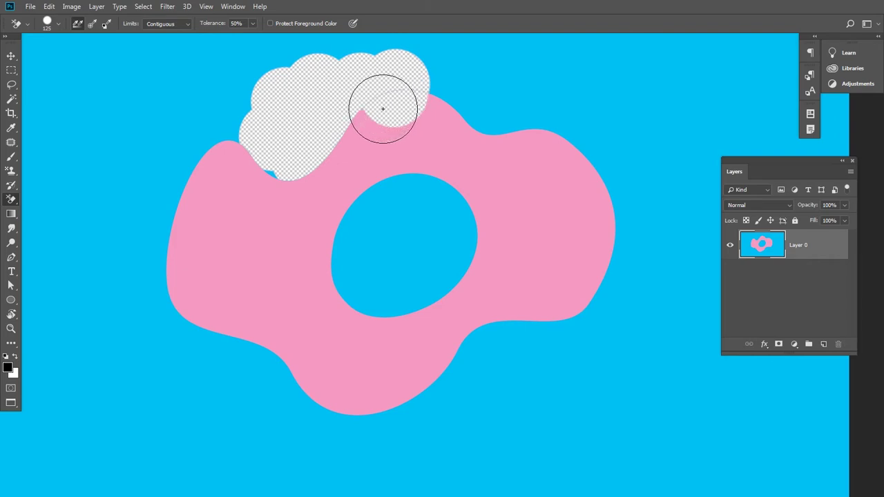
{"action": "left_click", "coordinate": [369, 116]}
{"action": "left_click", "coordinate": [345, 144]}
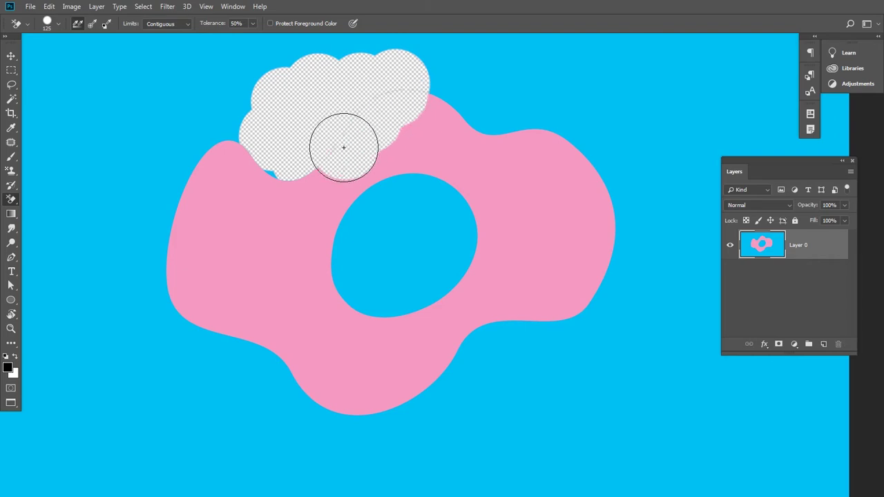
{"action": "left_click", "coordinate": [319, 176]}
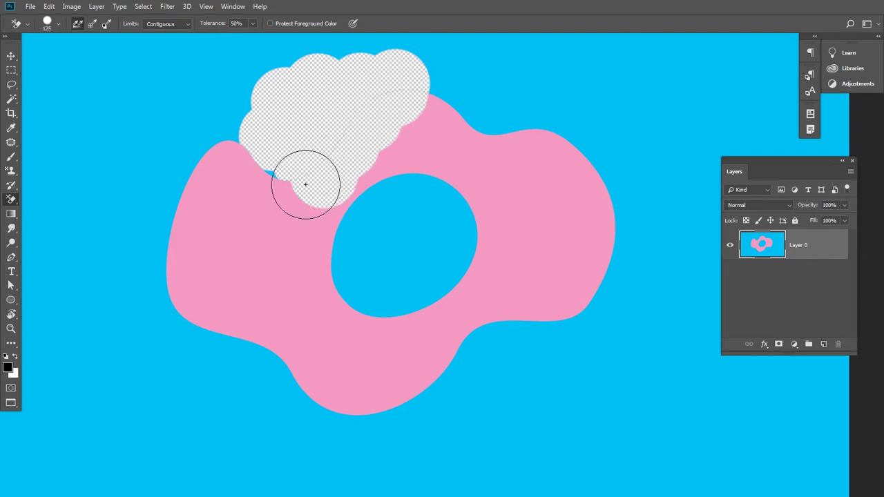
{"action": "left_click", "coordinate": [289, 185]}
{"action": "left_click", "coordinate": [256, 181]}
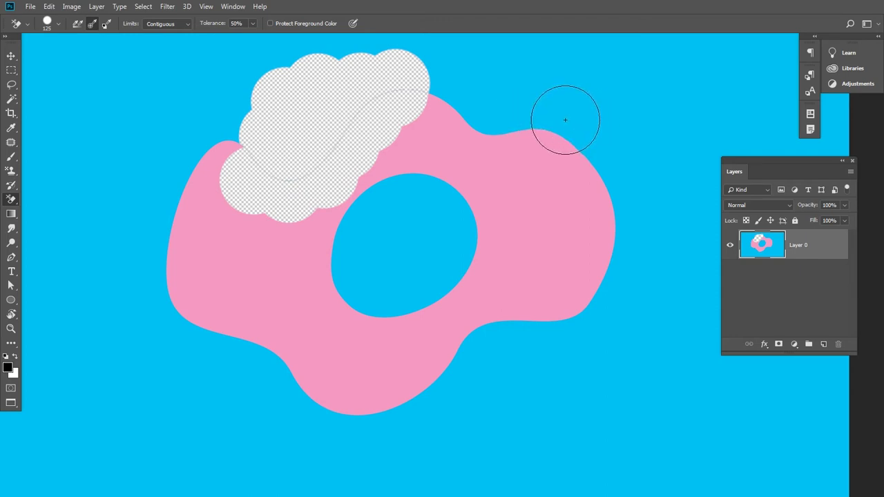
- Enlarge the eraser to 175 and clear the blue along the shape's right side
{"action": "key", "text": "bracketright"}
{"action": "key", "text": "bracketright"}
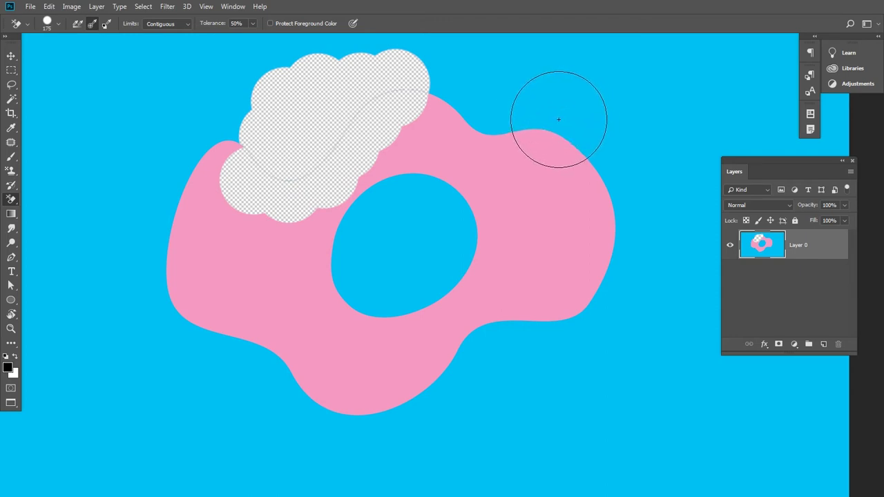
{"action": "left_click", "coordinate": [557, 118]}
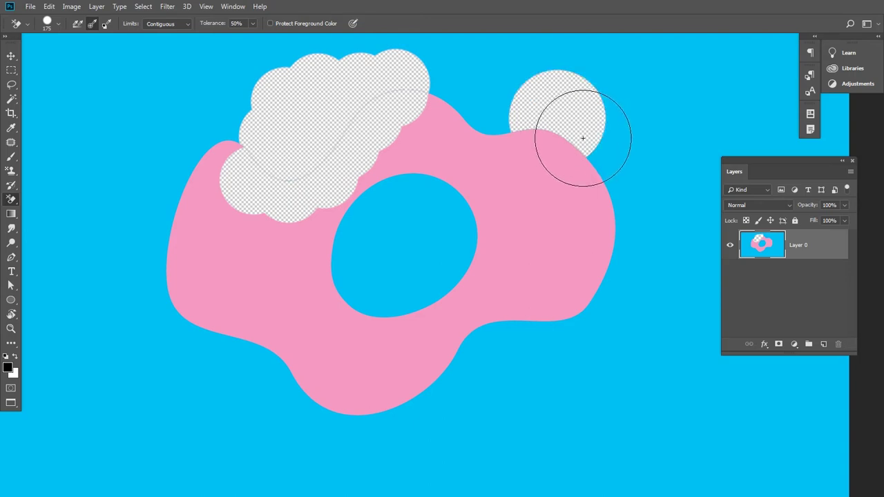
{"action": "left_click", "coordinate": [605, 160]}
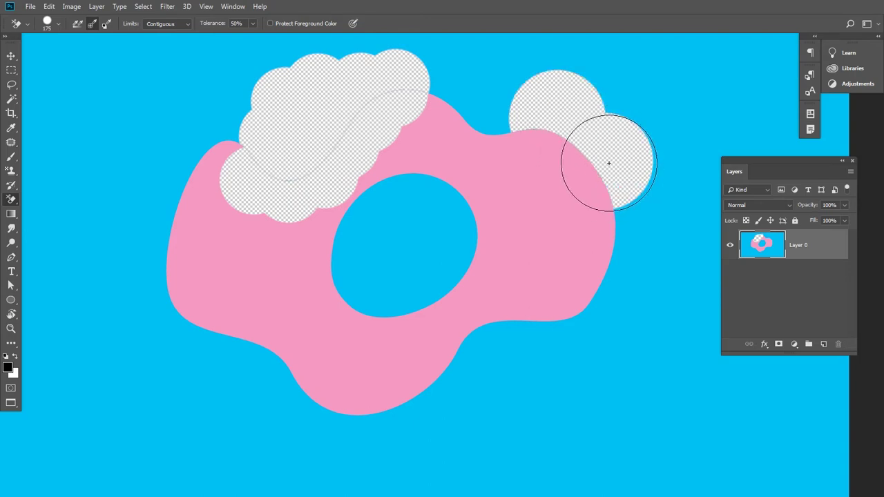
{"action": "left_click", "coordinate": [623, 209]}
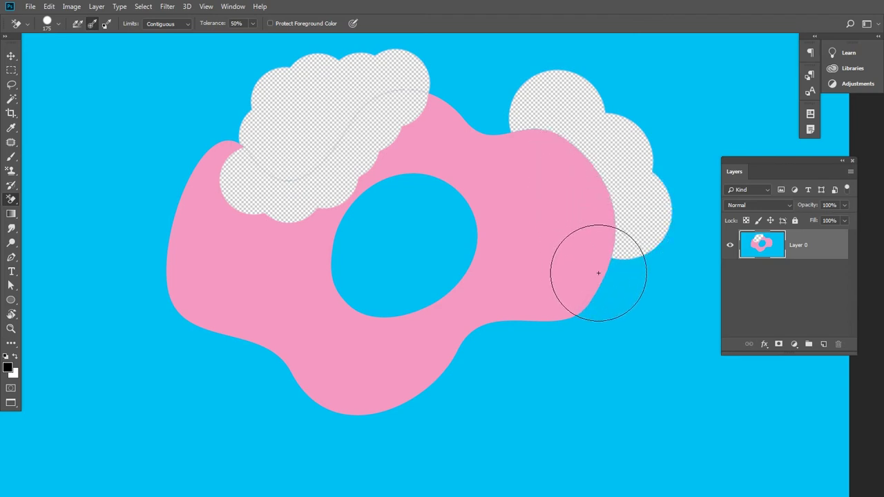
{"action": "left_click", "coordinate": [623, 274]}
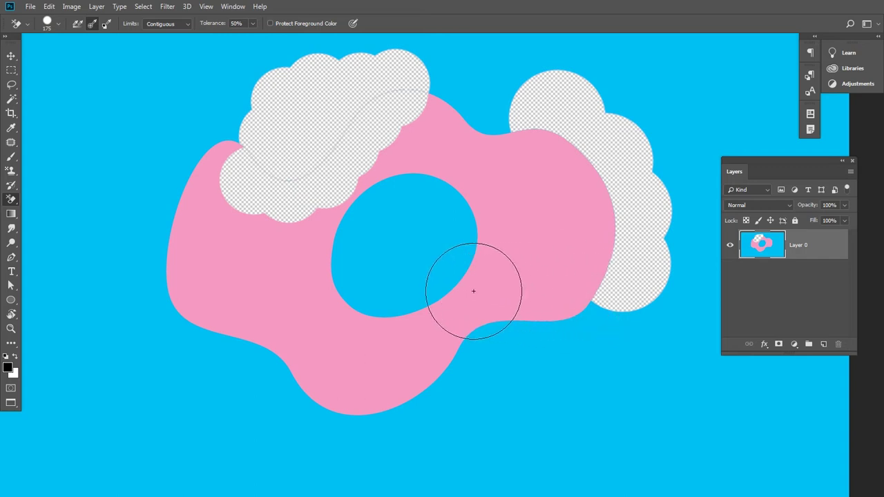
- Erase the blue inside the donut hole and the gap between the top clouds
{"action": "left_click", "coordinate": [449, 284]}
{"action": "left_click_drag", "start_coordinate": [473, 203], "coordinate": [463, 253]}
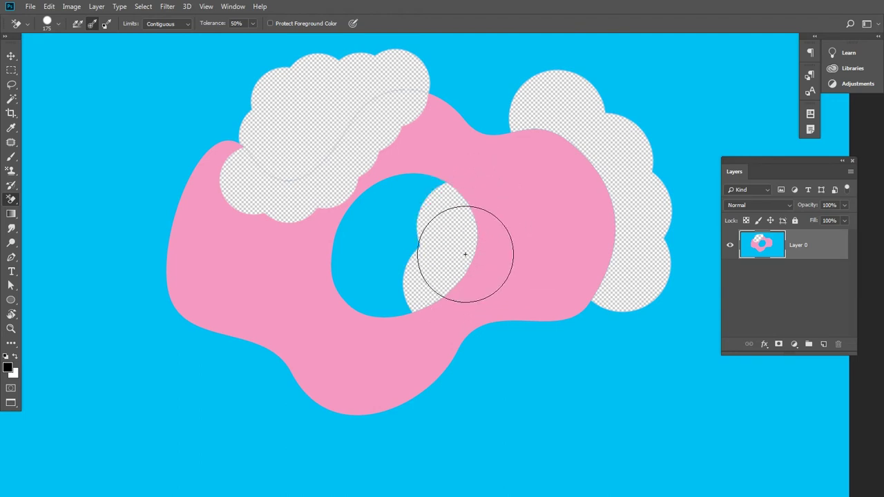
{"action": "left_click_drag", "start_coordinate": [455, 195], "coordinate": [502, 146]}
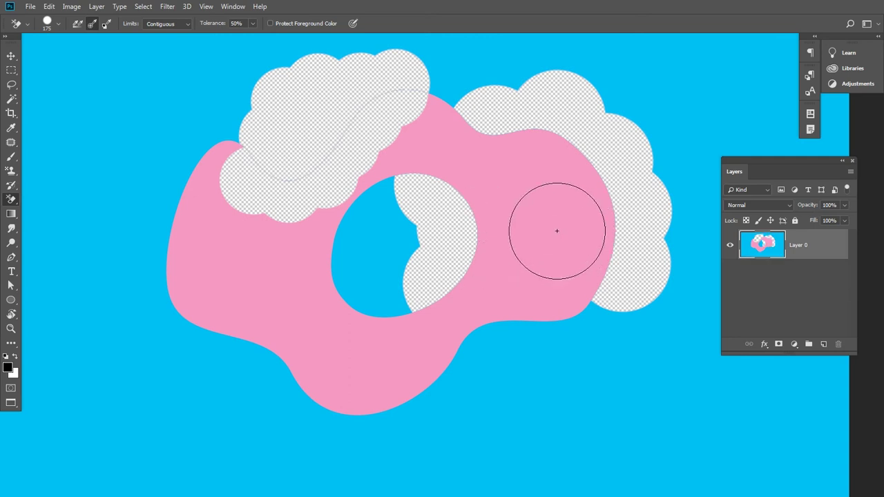
- Set Sampling to Background Swatch using the canvas blue, then erase the blue below the pink shape
{"action": "left_click", "coordinate": [106, 25]}
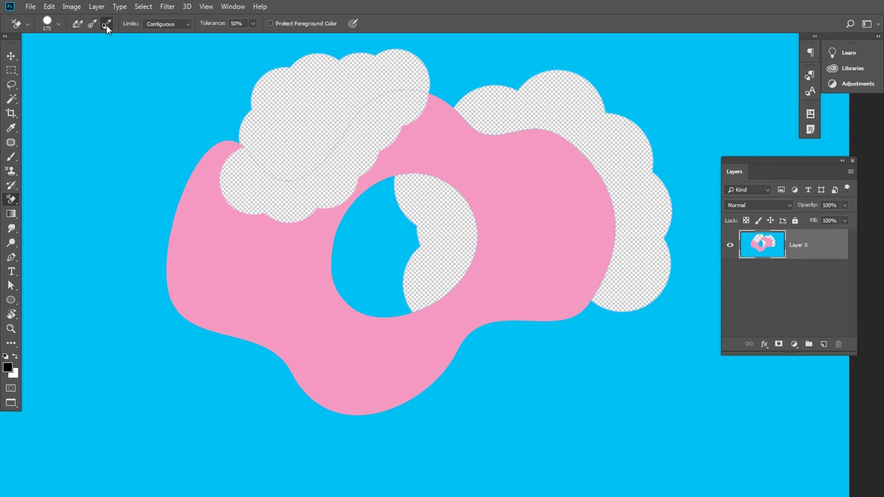
{"action": "left_click", "coordinate": [17, 372]}
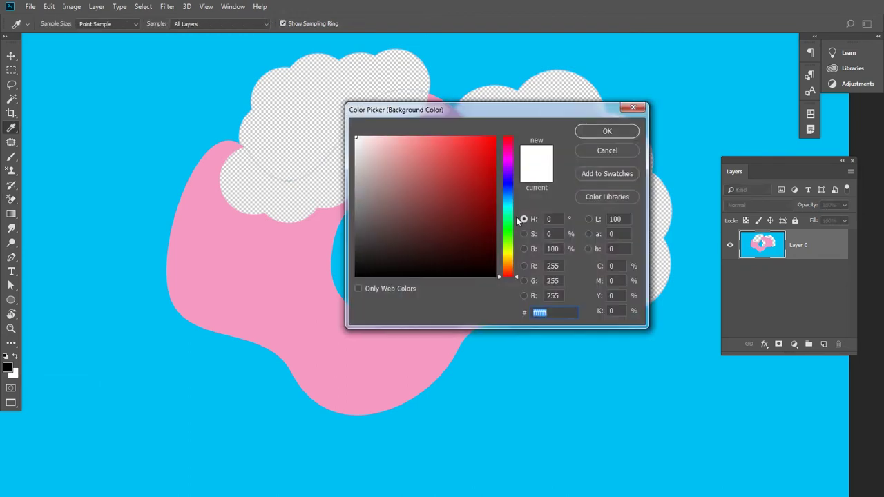
{"action": "left_click", "coordinate": [223, 367]}
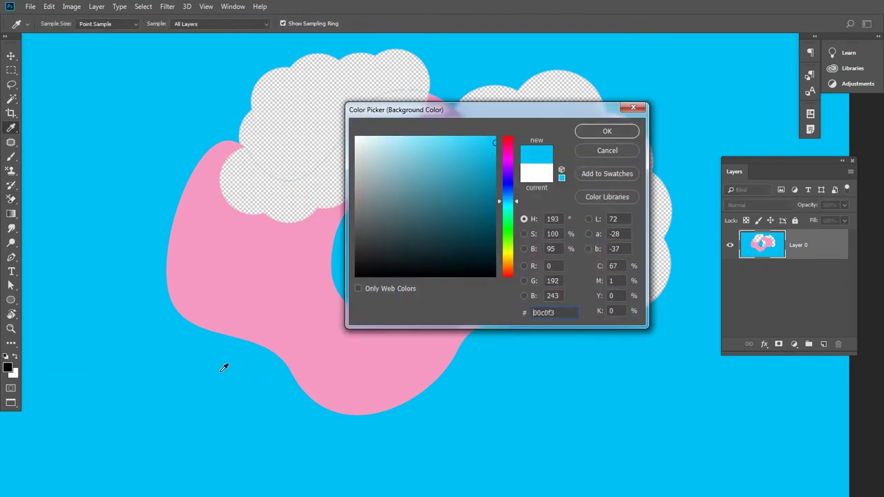
{"action": "left_click", "coordinate": [607, 132]}
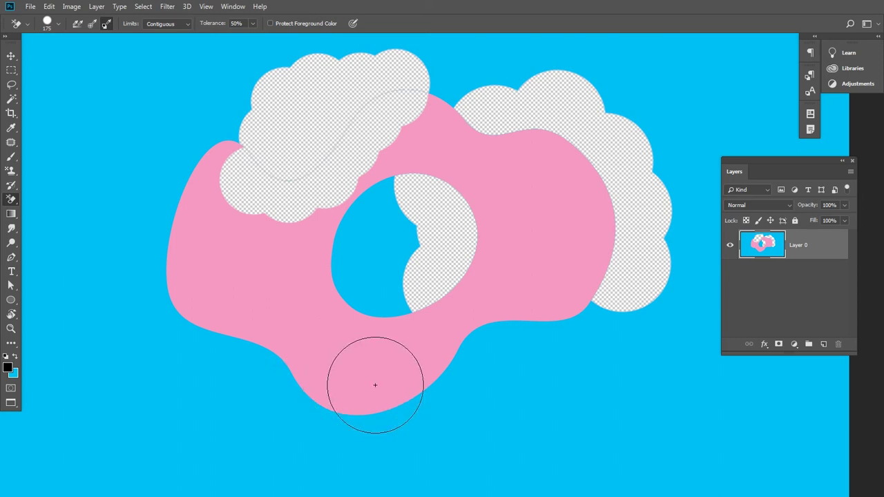
{"action": "left_click", "coordinate": [343, 419]}
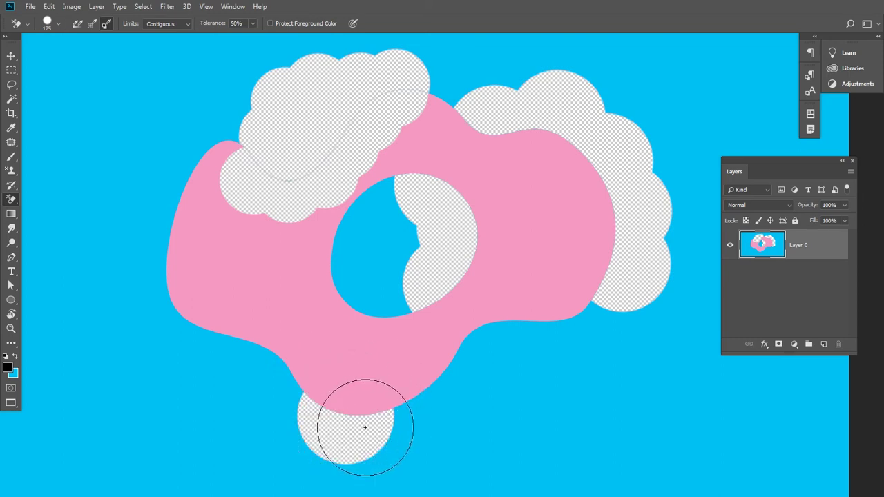
{"action": "left_click", "coordinate": [415, 417]}
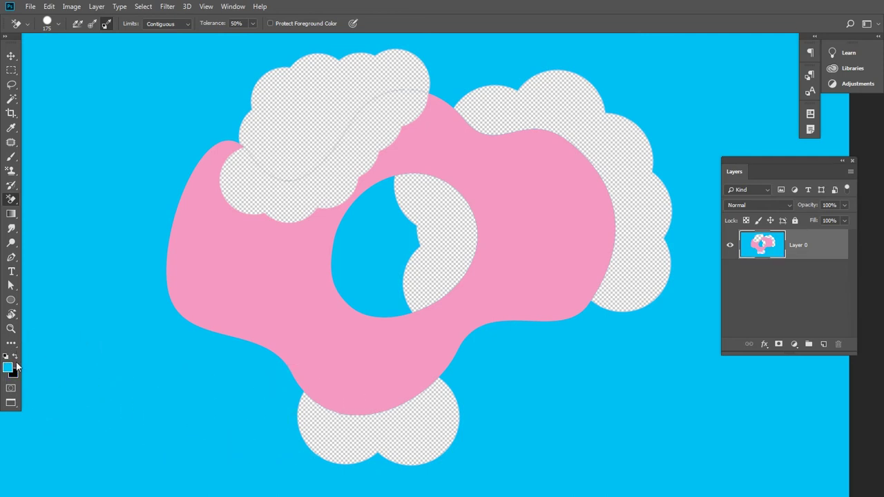
- Make the sampled pink the background swatch and erase along the pink shape's lower-left edge
{"action": "left_click", "coordinate": [17, 374]}
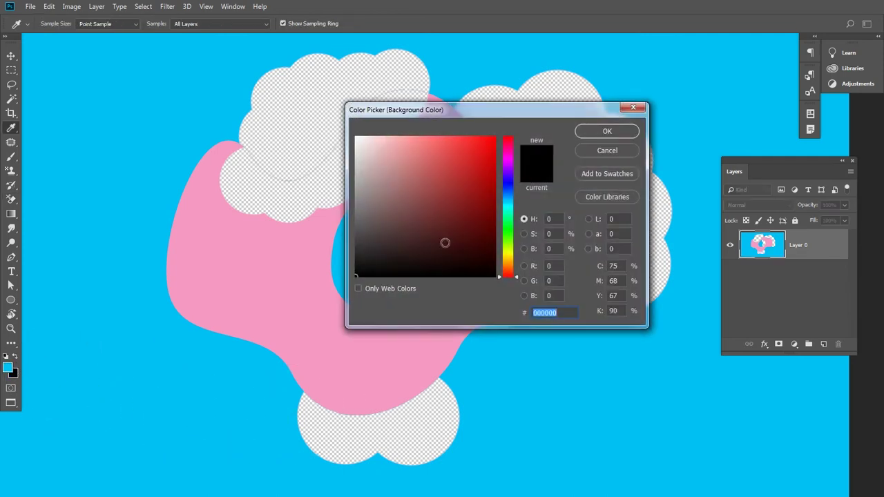
{"action": "left_click", "coordinate": [282, 257]}
{"action": "left_click", "coordinate": [594, 131]}
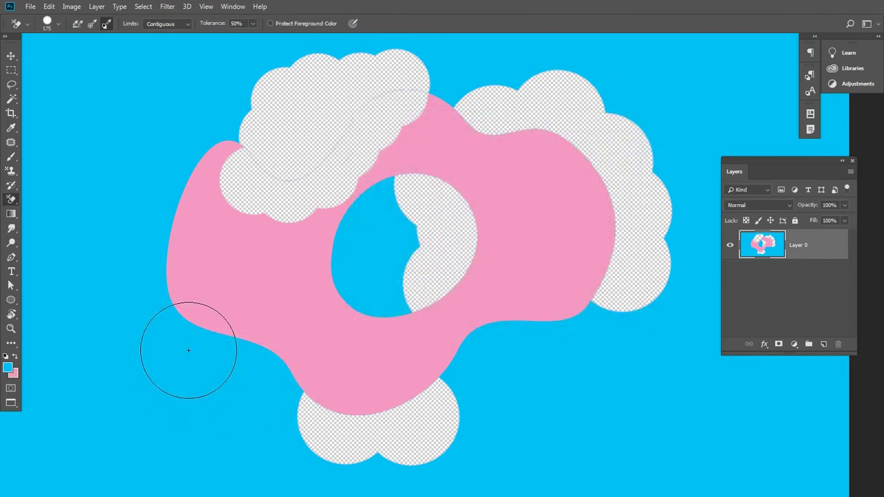
{"action": "left_click_drag", "start_coordinate": [207, 325], "coordinate": [178, 287]}
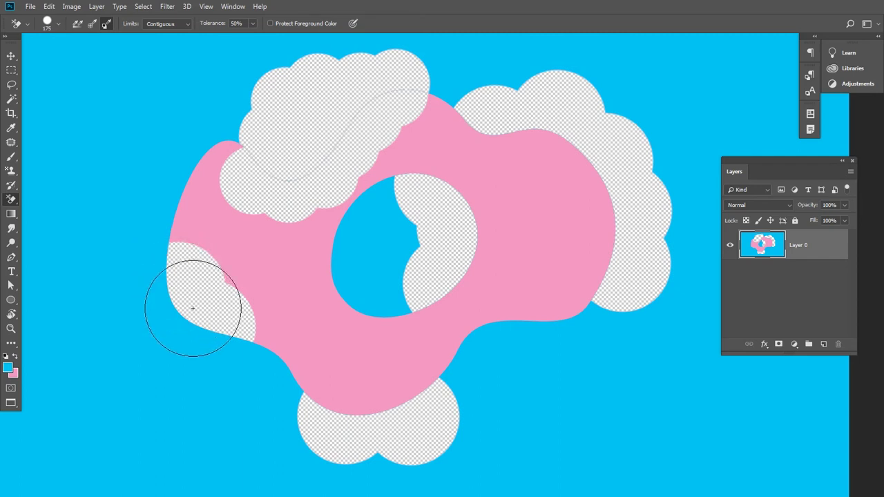
{"action": "left_click_drag", "start_coordinate": [245, 339], "coordinate": [257, 335]}
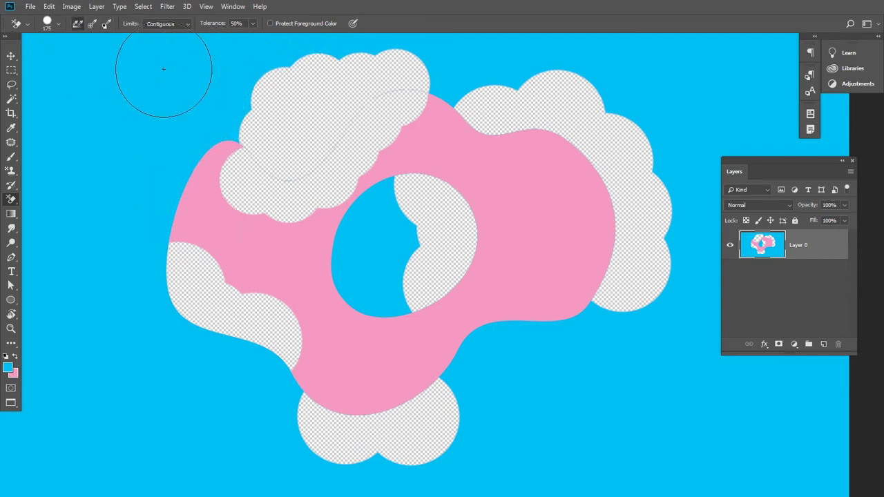
- Revert the PinkBlue image to its saved state, leaving the eraser limit unchanged
{"action": "left_click", "coordinate": [185, 24]}
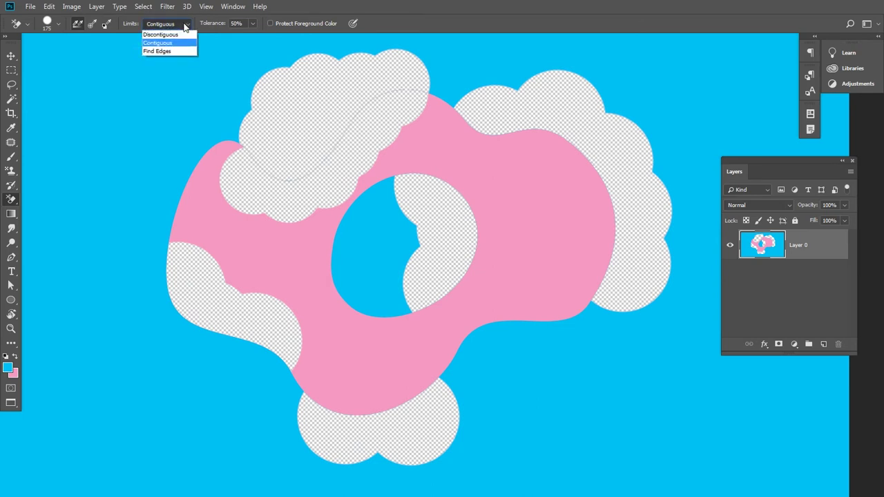
{"action": "left_click", "coordinate": [184, 24]}
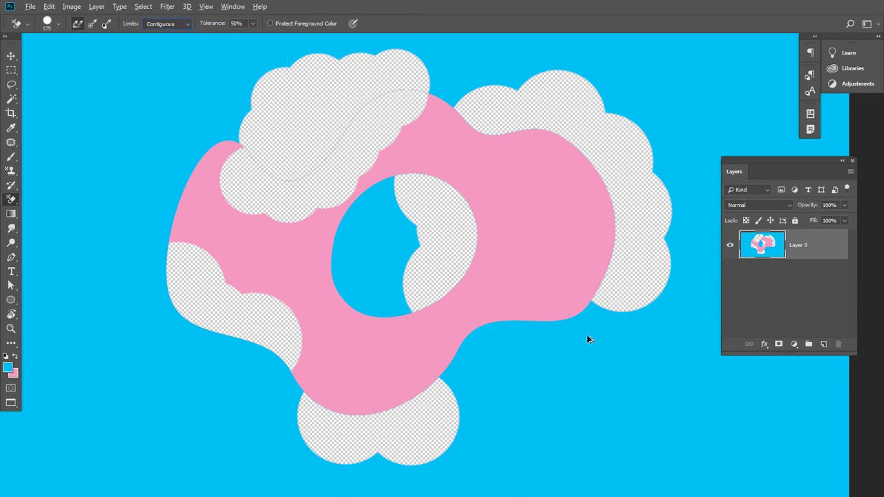
{"action": "left_click", "coordinate": [30, 6]}
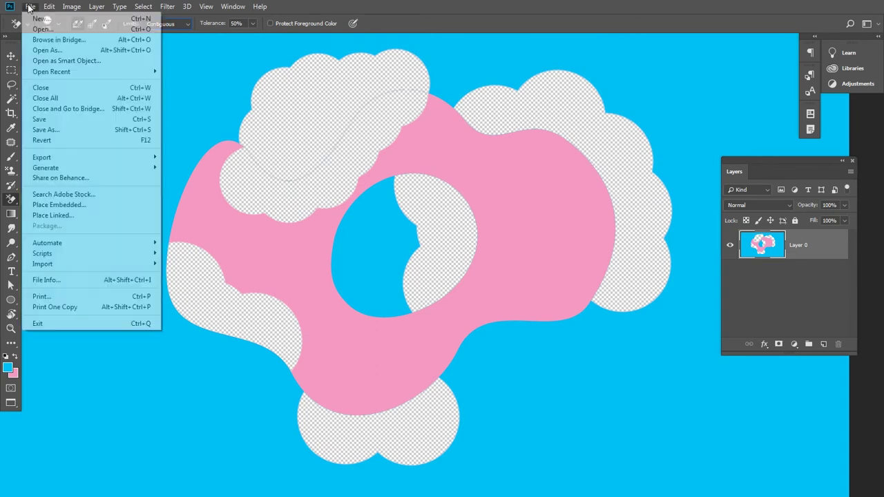
{"action": "left_click", "coordinate": [84, 143]}
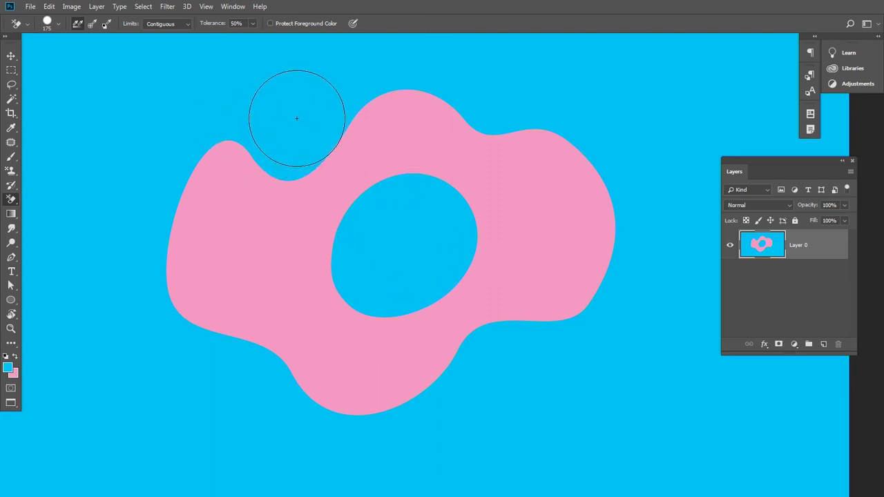
- Enlarge the Background Eraser to 400 and erase a round patch of blue at the upper left
{"action": "key", "text": "bracketright"}
{"action": "key", "text": "bracketright"}
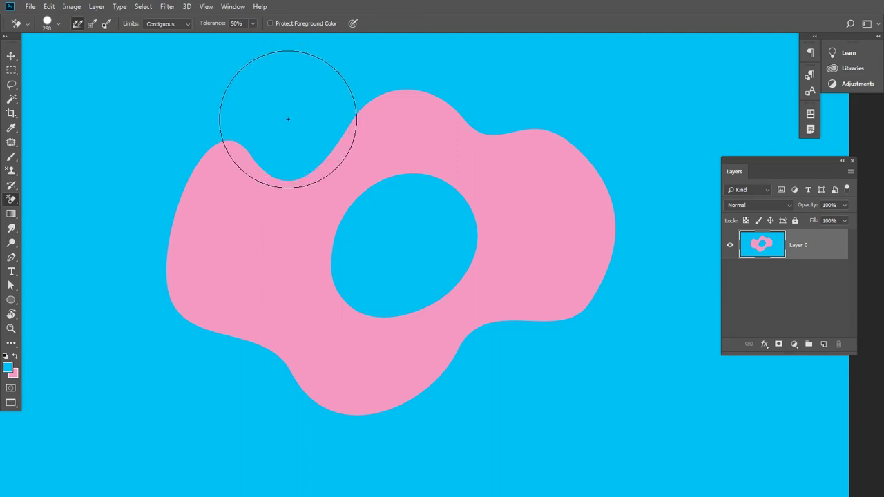
{"action": "key", "text": "bracketright"}
{"action": "key", "text": "bracketright"}
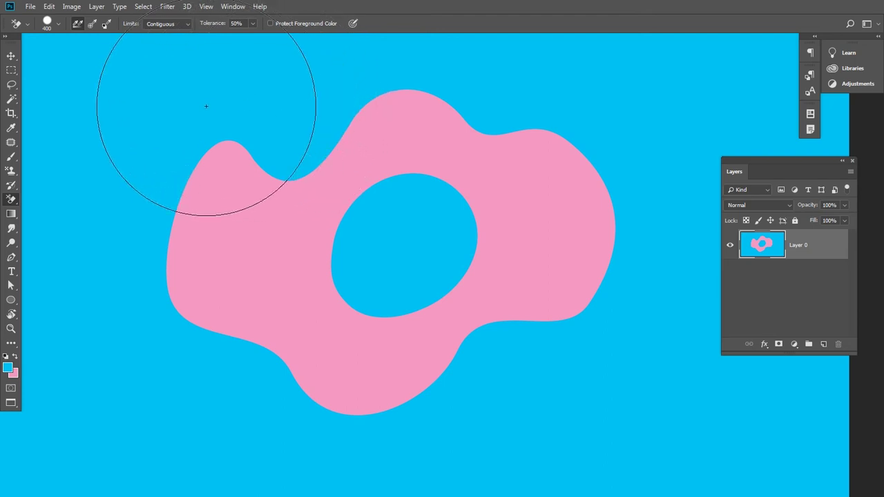
{"action": "left_click", "coordinate": [181, 111]}
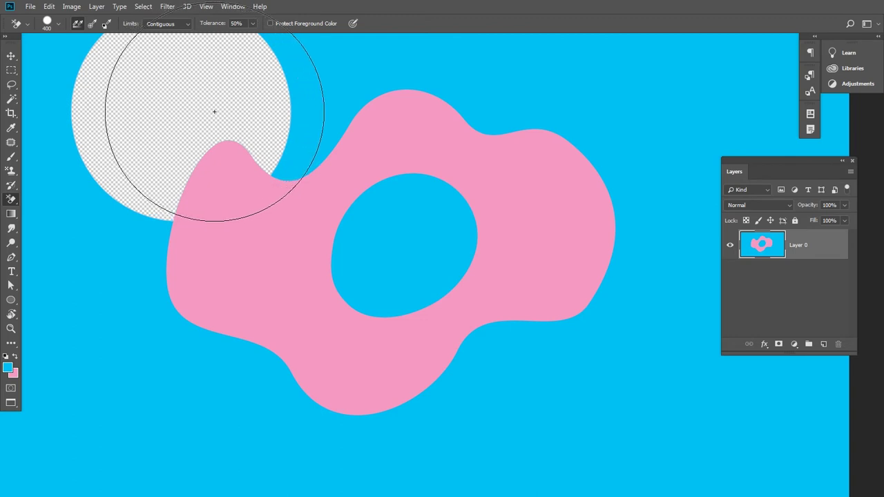
{"action": "left_click", "coordinate": [293, 95]}
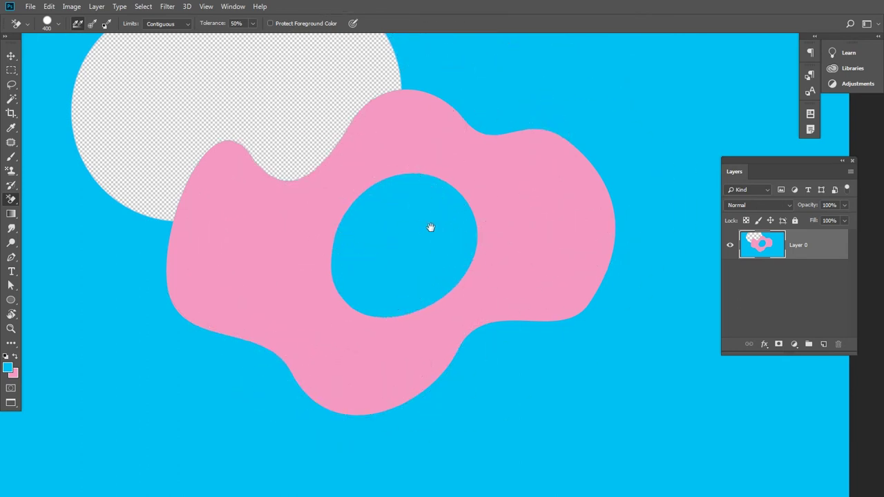
{"action": "left_click_drag", "start_coordinate": [433, 227], "coordinate": [431, 227]}
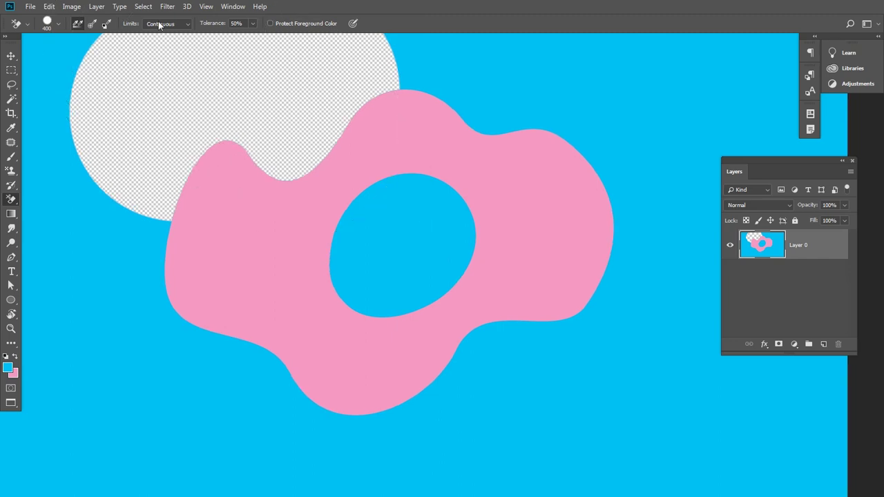
- Set Limits to Discontiguous and erase a large blue-and-pink area at the lower right
{"action": "left_click", "coordinate": [183, 25]}
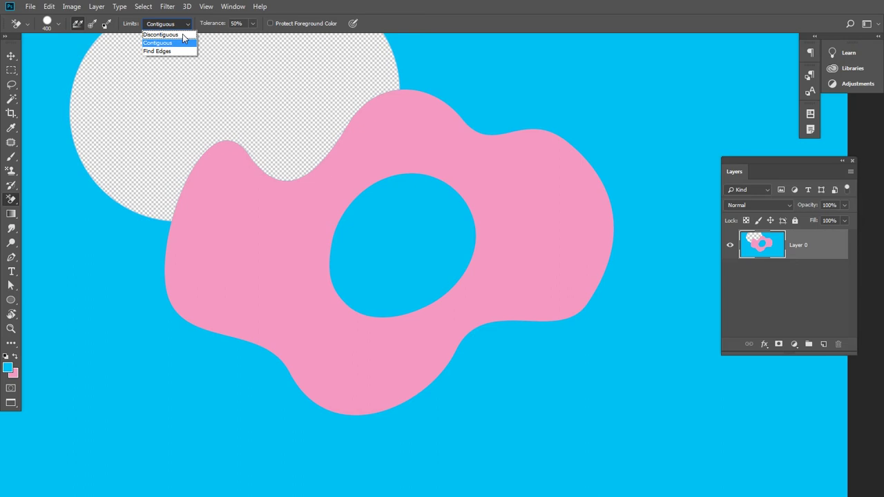
{"action": "left_click", "coordinate": [182, 34]}
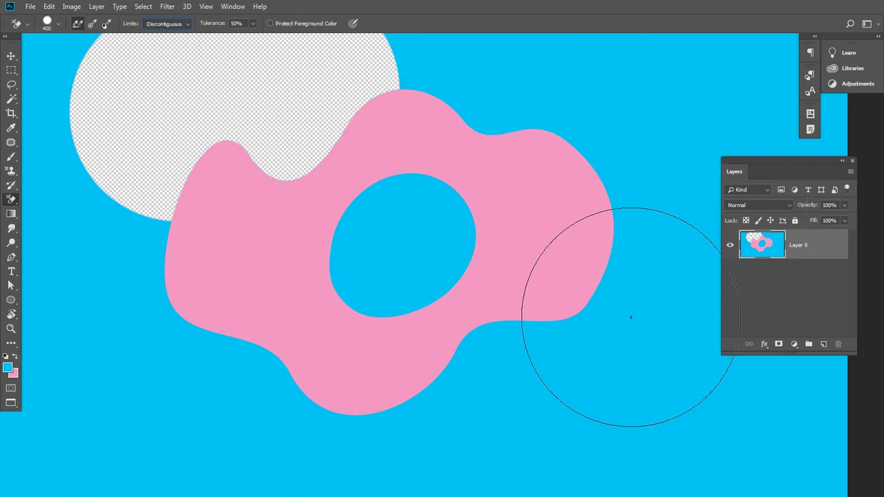
{"action": "left_click", "coordinate": [631, 256]}
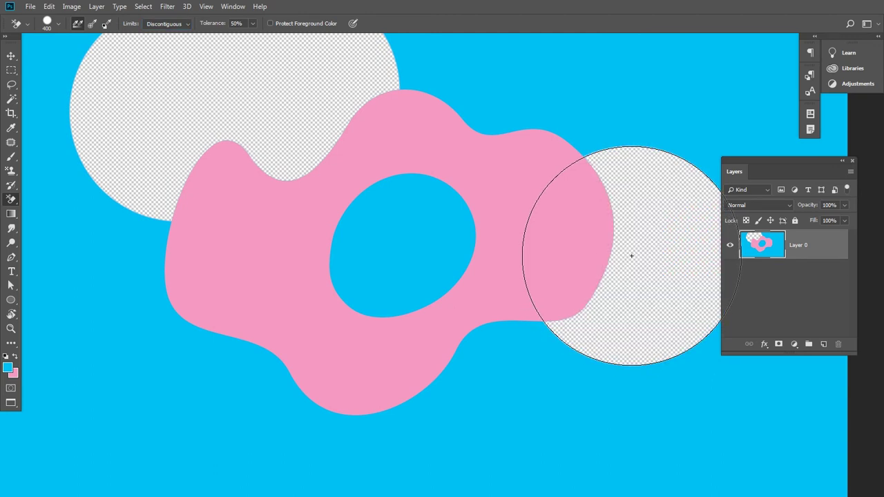
{"action": "mouse_move", "coordinate": [632, 257]}
{"action": "left_mouse_down"}
{"action": "mouse_move", "coordinate": [590, 317]}
{"action": "mouse_move", "coordinate": [559, 336]}
{"action": "mouse_move", "coordinate": [465, 351]}
{"action": "mouse_move", "coordinate": [507, 319]}
{"action": "mouse_move", "coordinate": [452, 355]}
{"action": "mouse_move", "coordinate": [477, 362]}
{"action": "left_mouse_up"}
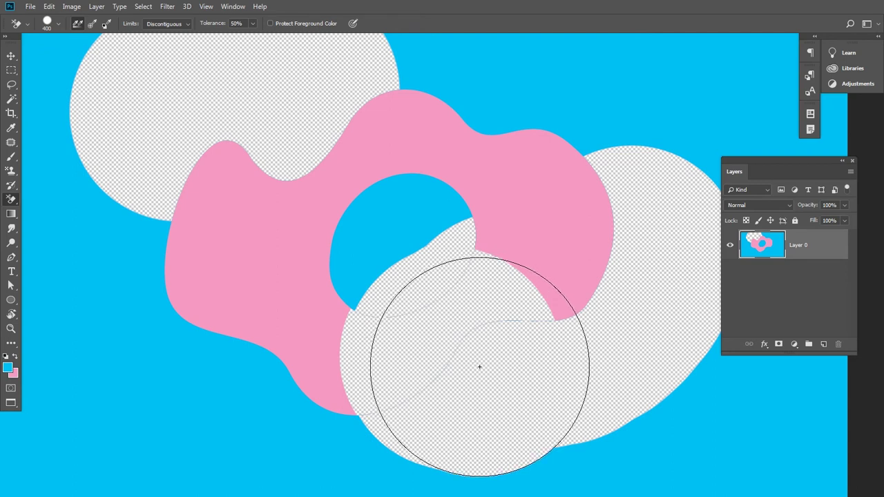
{"action": "left_click_drag", "start_coordinate": [562, 332], "coordinate": [560, 315]}
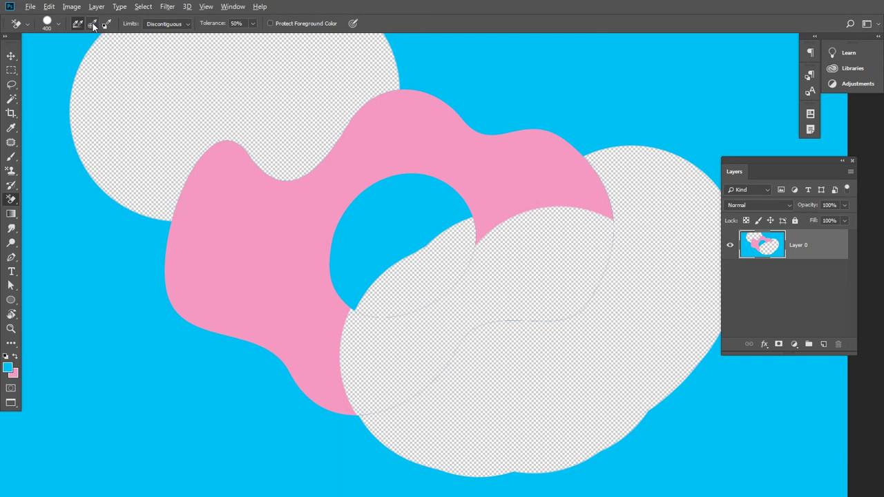
- Undo the last stroke, re-erase the blue at the pink shape's lower right, then set Limits to Find Edges
{"action": "key", "text": "ctrl+z"}
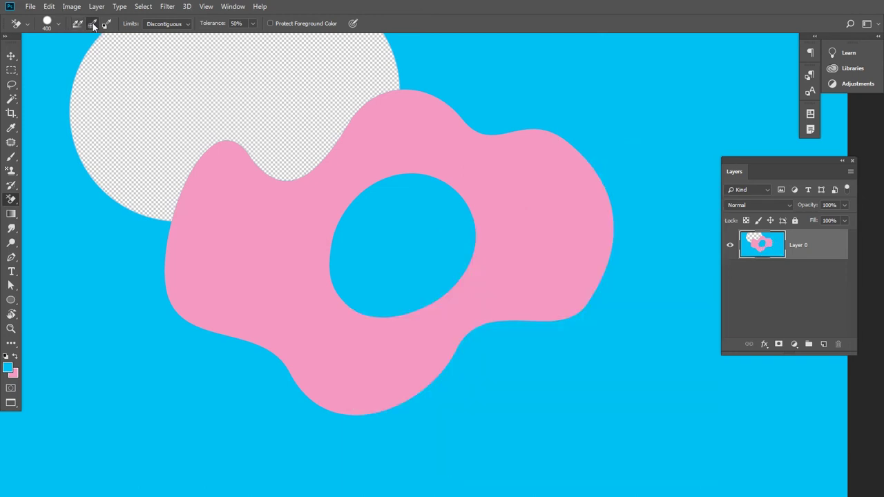
{"action": "left_click", "coordinate": [626, 266]}
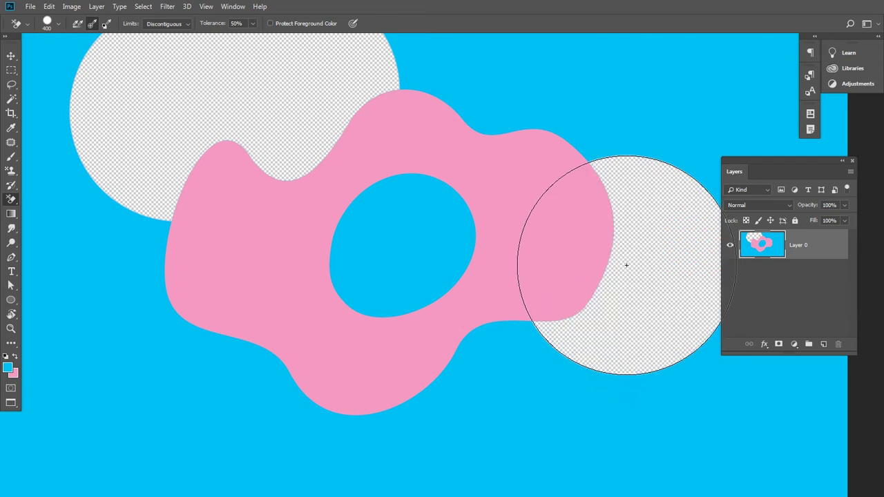
{"action": "mouse_move", "coordinate": [626, 265]}
{"action": "left_mouse_down"}
{"action": "mouse_move", "coordinate": [562, 341]}
{"action": "mouse_move", "coordinate": [482, 350]}
{"action": "mouse_move", "coordinate": [498, 348]}
{"action": "mouse_move", "coordinate": [509, 300]}
{"action": "mouse_move", "coordinate": [449, 333]}
{"action": "mouse_move", "coordinate": [424, 328]}
{"action": "left_mouse_up"}
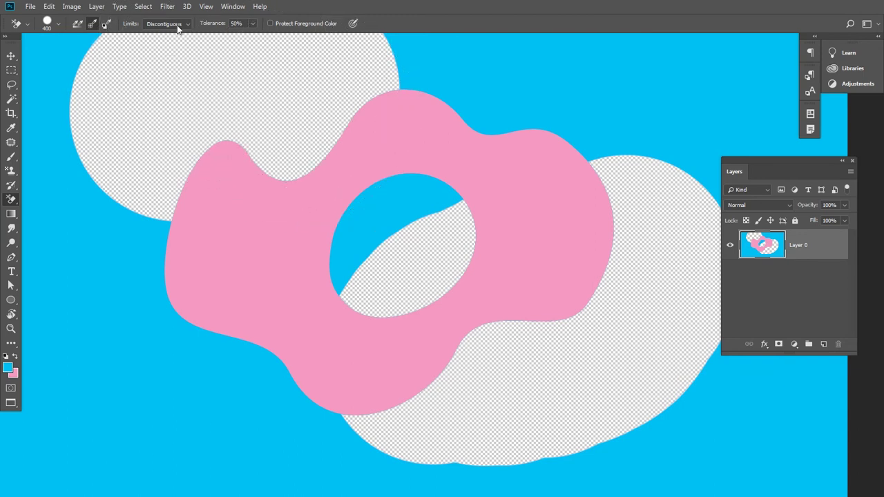
{"action": "left_click", "coordinate": [178, 26]}
{"action": "left_click", "coordinate": [177, 52]}
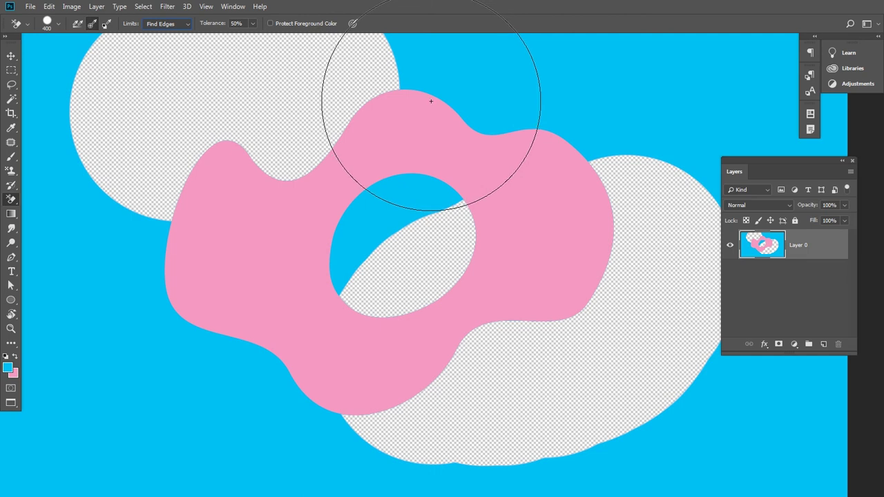
- Set the eraser size to 171, keeping Limits on Find Edges
{"action": "right_click", "coordinate": [542, 101]}
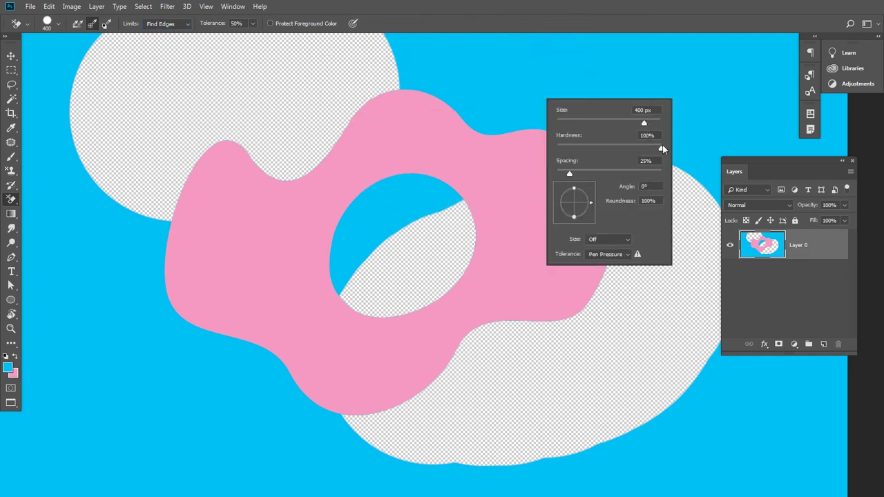
{"action": "left_click", "coordinate": [574, 4]}
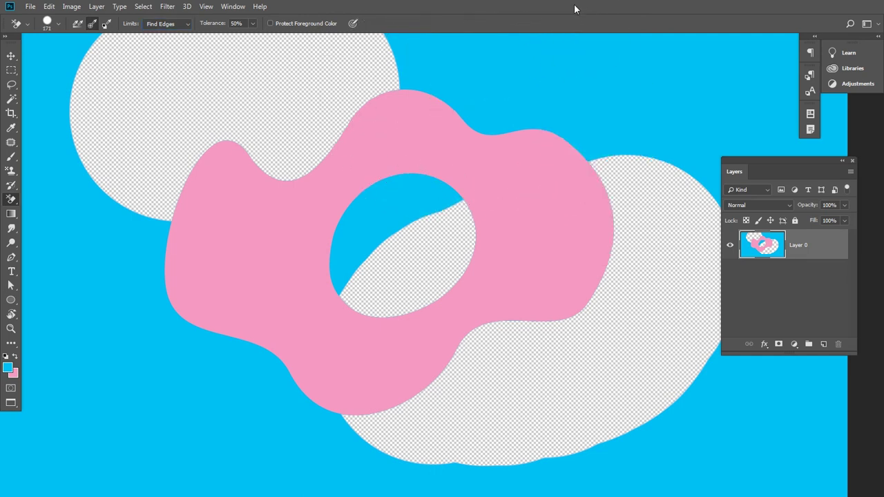
{"action": "left_click", "coordinate": [180, 27]}
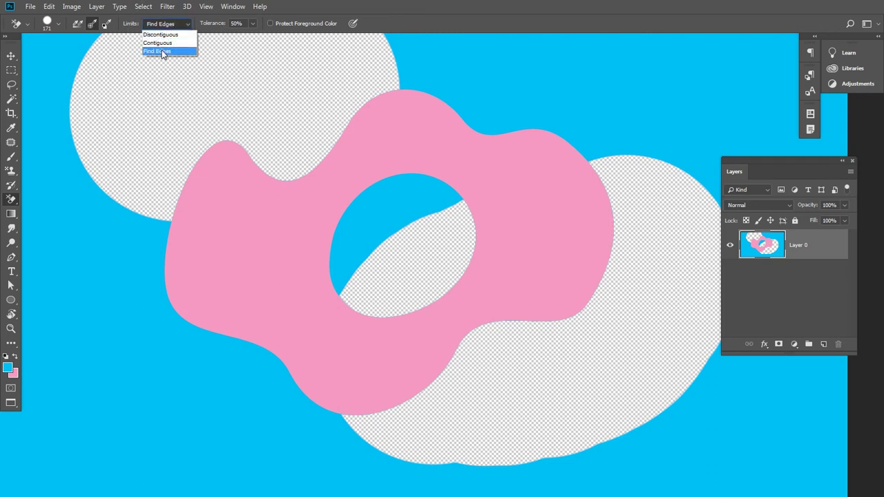
{"action": "left_click", "coordinate": [163, 53]}
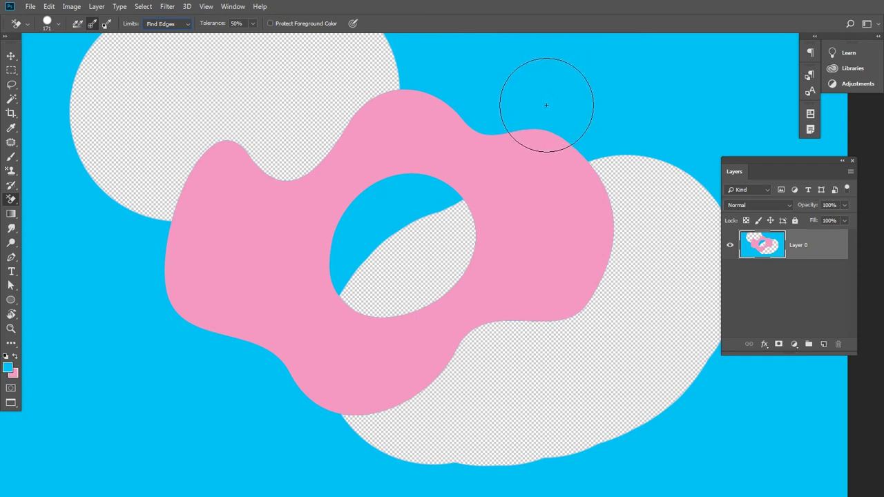
- Erase the blue above the pink shape's right side and inside its hole
{"action": "left_click", "coordinate": [546, 105]}
{"action": "left_click", "coordinate": [489, 105]}
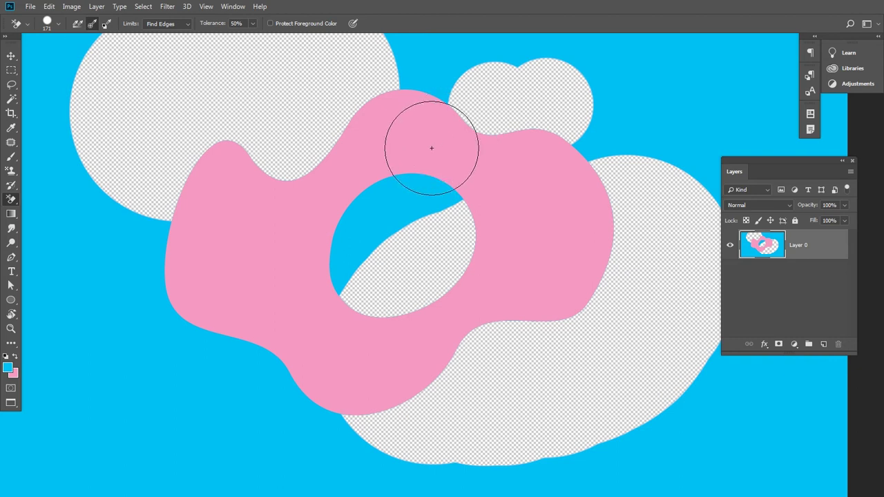
{"action": "left_click", "coordinate": [414, 174]}
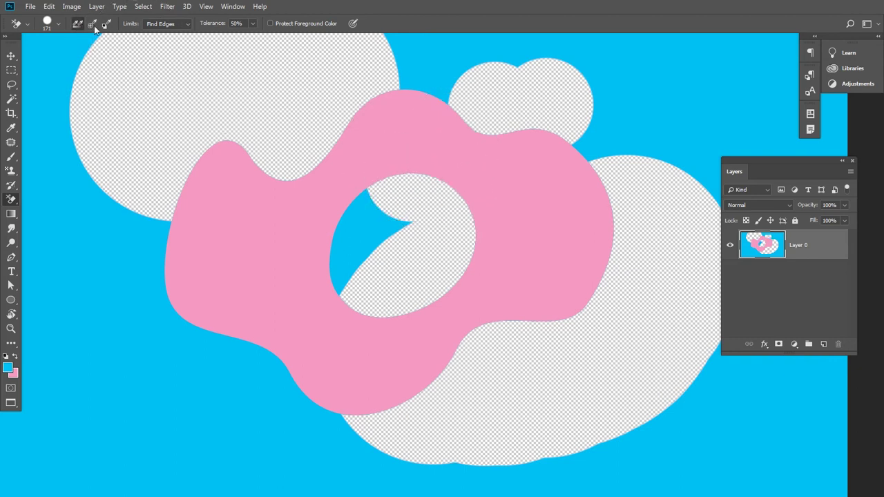
- Erase the blue around the pink shape's lower-left lobe with four eraser clicks
{"action": "left_click", "coordinate": [194, 360]}
{"action": "left_click", "coordinate": [235, 317]}
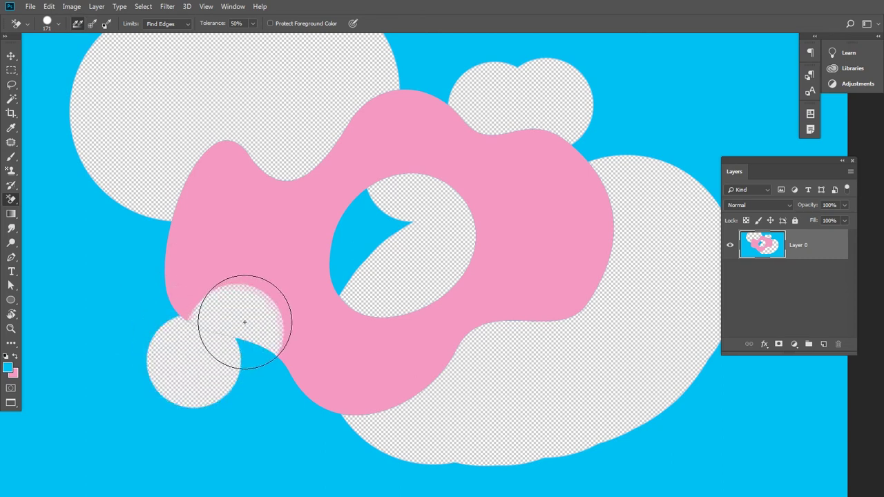
{"action": "left_click", "coordinate": [188, 310]}
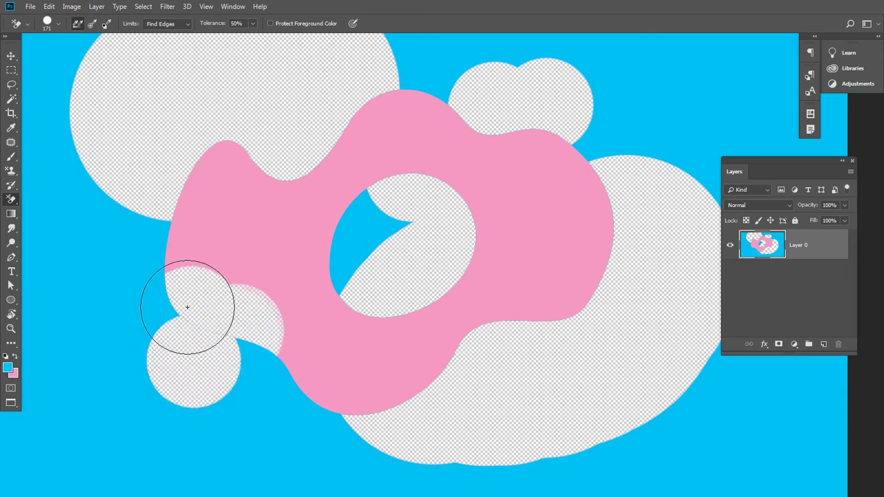
{"action": "left_click", "coordinate": [241, 345]}
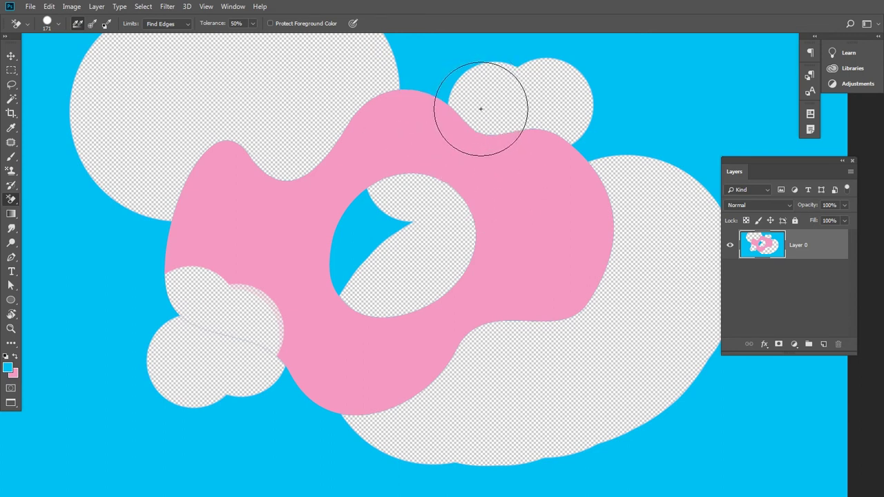
- Switch to the girl photo document and pan from her head down to her feet and back
{"action": "left_click", "coordinate": [222, 9]}
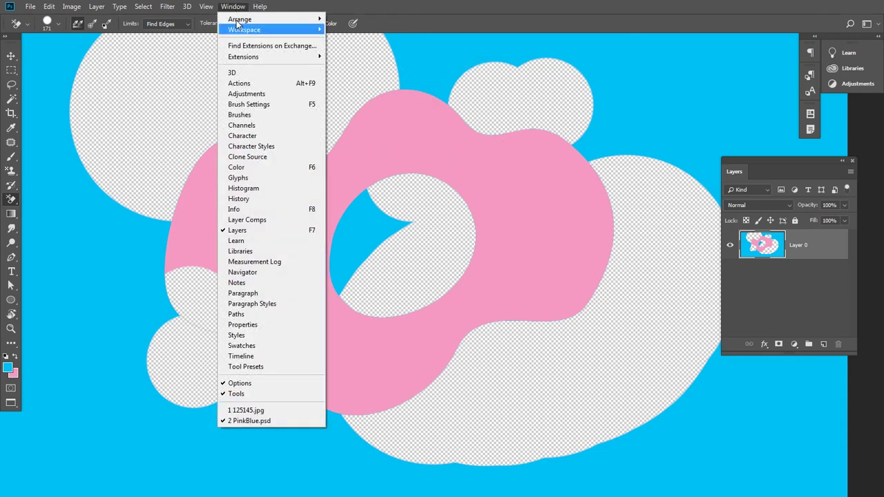
{"action": "left_click", "coordinate": [296, 409]}
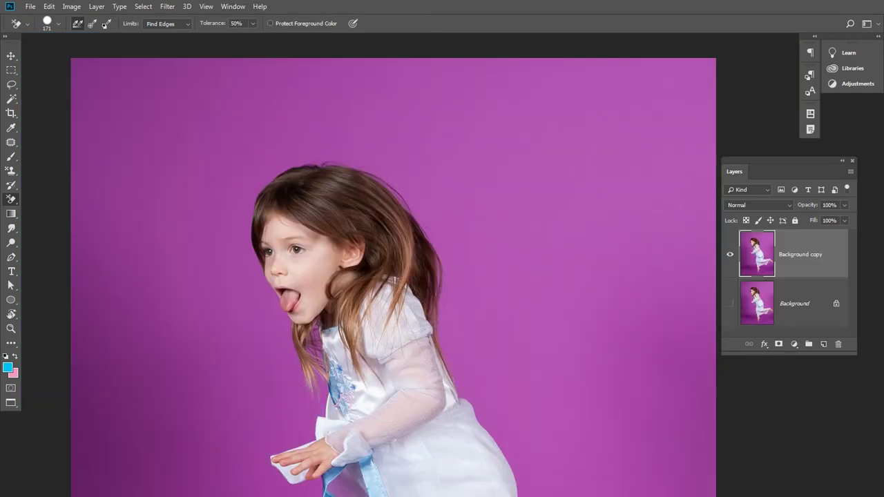
{"action": "mouse_move", "coordinate": [423, 239]}
{"action": "left_mouse_down"}
{"action": "mouse_move", "coordinate": [451, 211]}
{"action": "mouse_move", "coordinate": [450, 201]}
{"action": "left_mouse_up"}
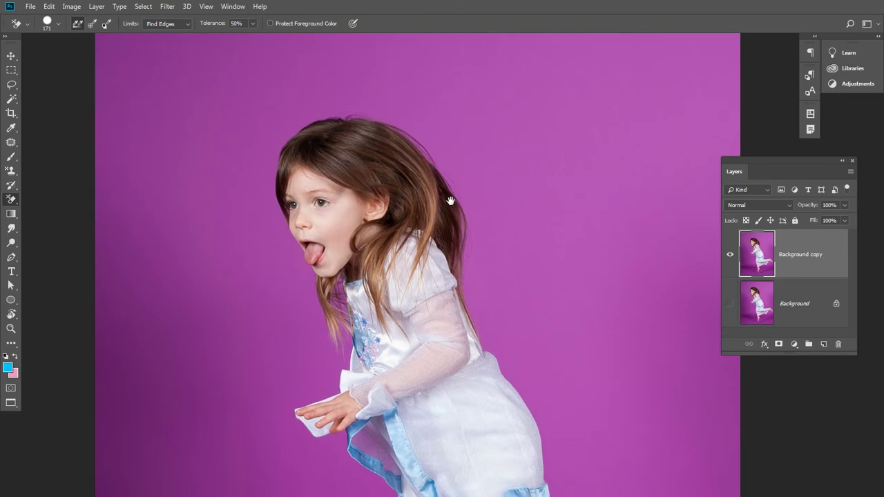
{"action": "left_click_drag", "start_coordinate": [480, 289], "coordinate": [457, 142]}
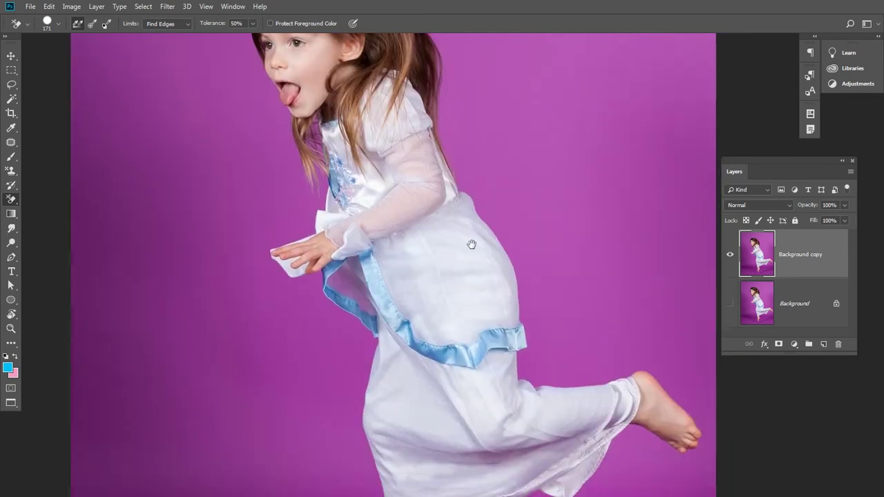
{"action": "left_click_drag", "start_coordinate": [469, 242], "coordinate": [436, 51]}
{"action": "mouse_move", "coordinate": [460, 207]}
{"action": "left_mouse_down"}
{"action": "mouse_move", "coordinate": [460, 160]}
{"action": "mouse_move", "coordinate": [490, 316]}
{"action": "left_mouse_up"}
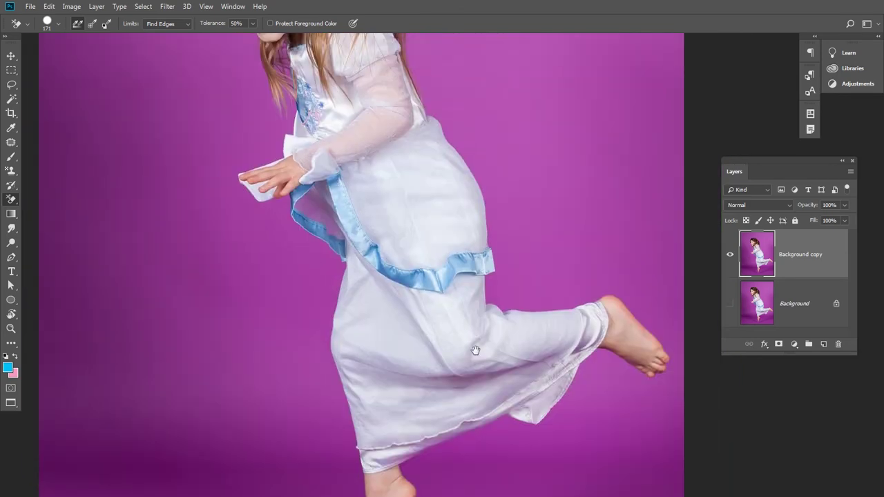
{"action": "left_click_drag", "start_coordinate": [430, 190], "coordinate": [430, 228]}
{"action": "left_click_drag", "start_coordinate": [441, 94], "coordinate": [453, 227]}
{"action": "mouse_move", "coordinate": [517, 180]}
{"action": "left_mouse_down"}
{"action": "mouse_move", "coordinate": [507, 282]}
{"action": "mouse_move", "coordinate": [509, 241]}
{"action": "left_mouse_up"}
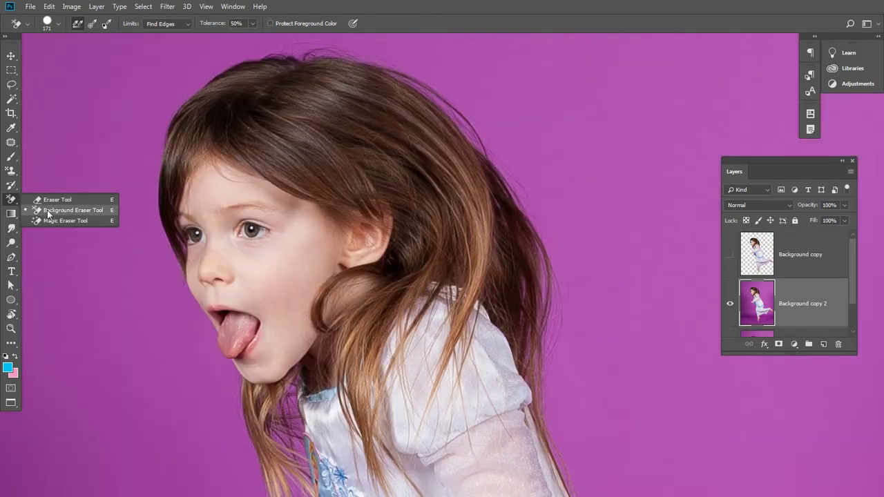
- Select the Background Eraser, zoom into the girl's hair, set Sampling to Once, and review Limits options
{"action": "left_click", "coordinate": [49, 211]}
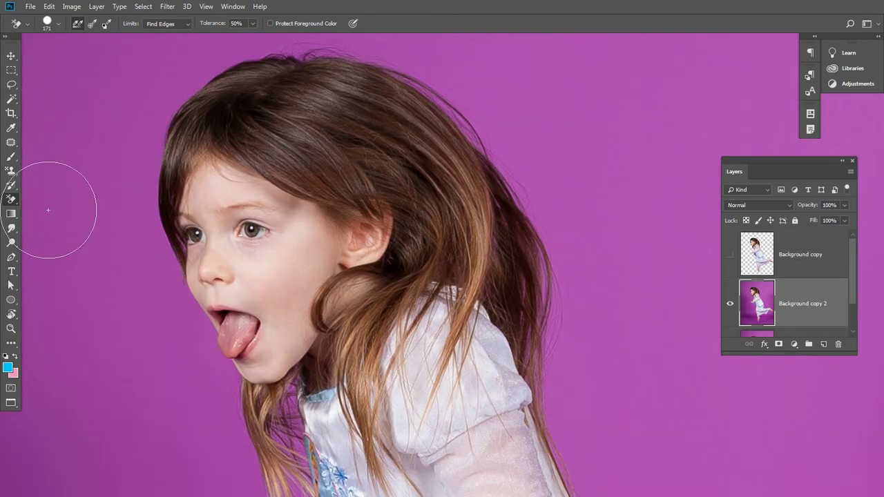
{"action": "mouse_move", "coordinate": [282, 144]}
{"action": "left_mouse_down"}
{"action": "mouse_move", "coordinate": [339, 183]}
{"action": "mouse_move", "coordinate": [350, 168]}
{"action": "left_mouse_up"}
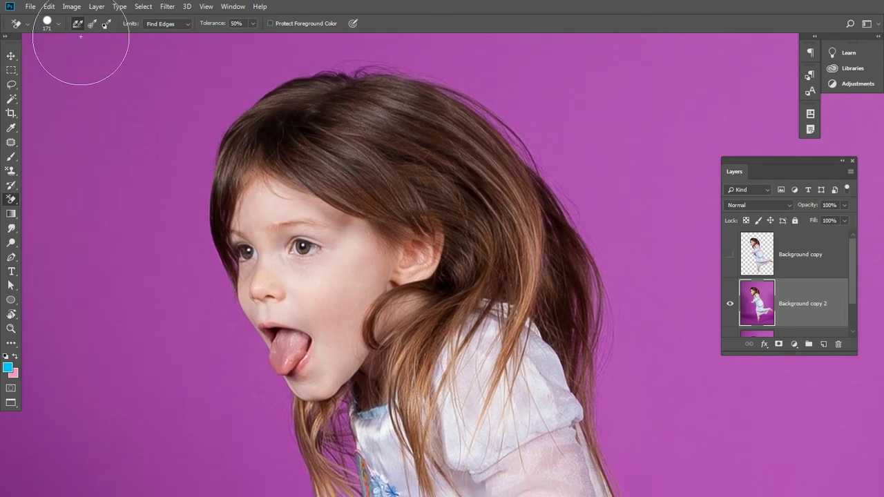
{"action": "scroll", "coordinate": [331, 182], "scroll_direction": "up", "scroll_amount": 2}
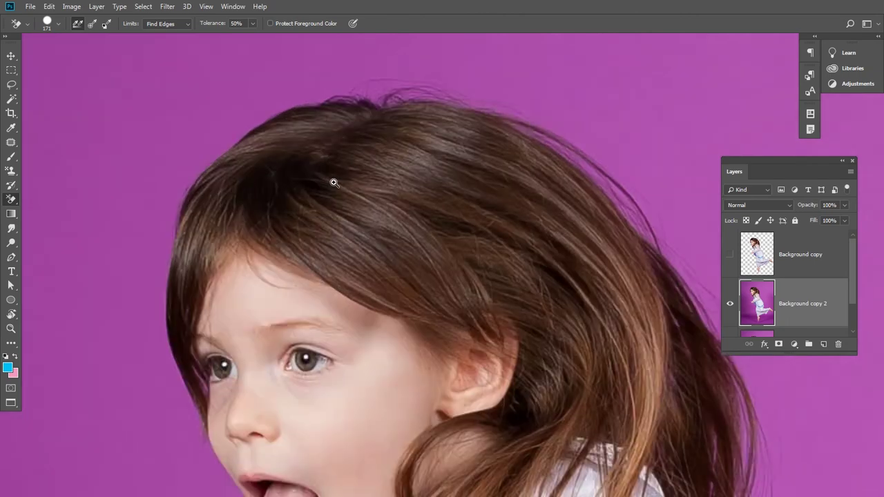
{"action": "left_click_drag", "start_coordinate": [335, 185], "coordinate": [418, 227]}
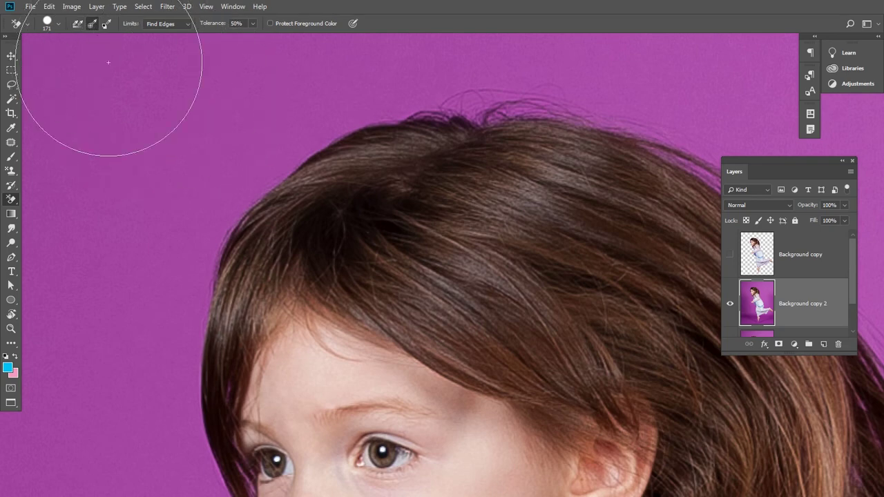
{"action": "left_click", "coordinate": [93, 24]}
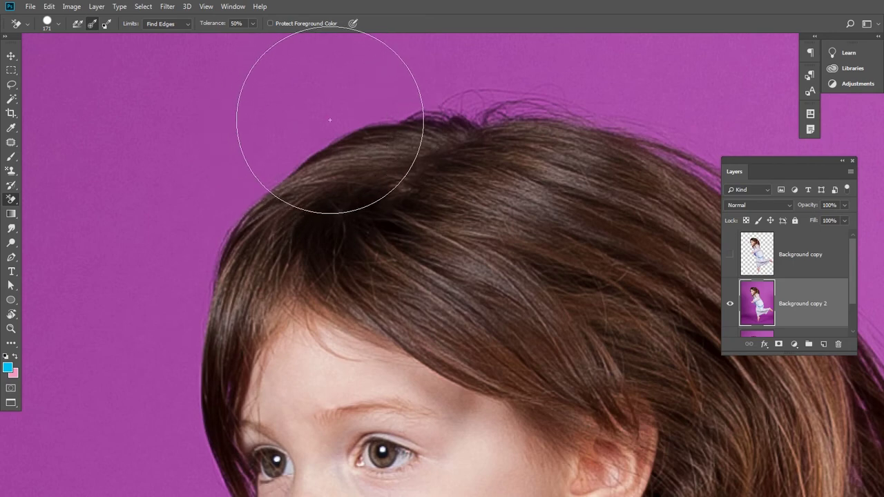
{"action": "left_click", "coordinate": [178, 25]}
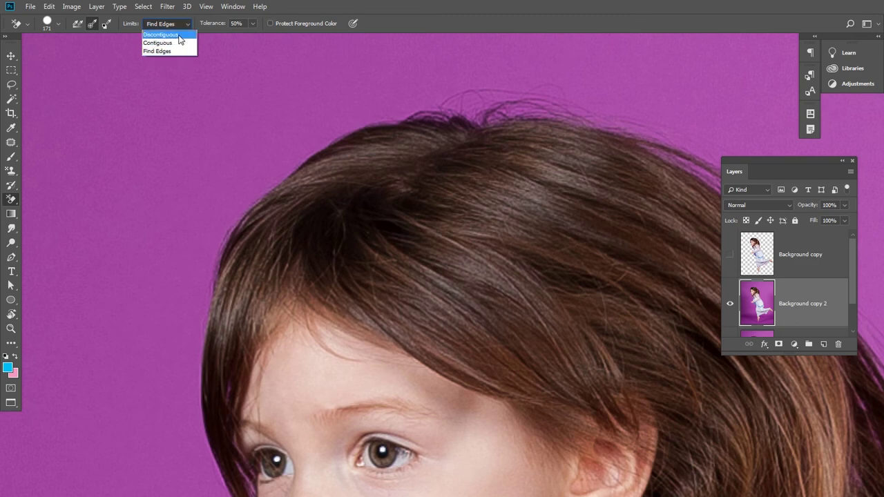
- Switch eraser limits to Discontiguous, undo a trial erase above the hair, and set tolerance to 22%
{"action": "left_click", "coordinate": [178, 34]}
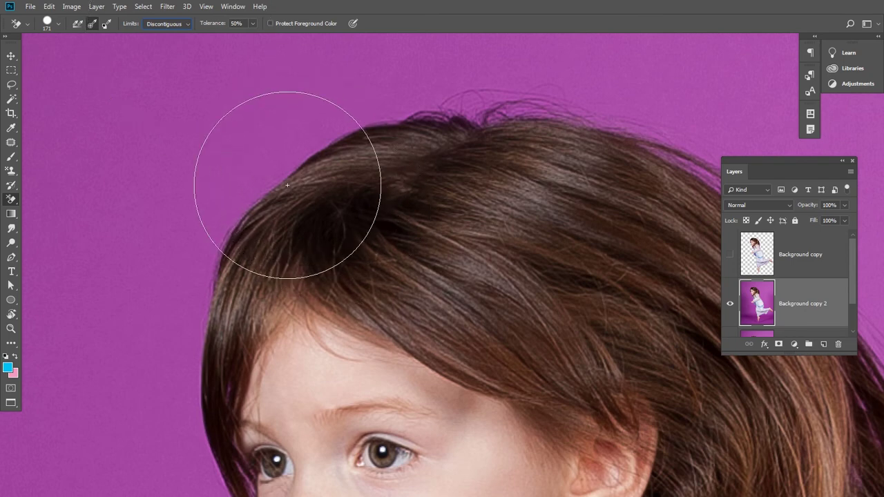
{"action": "left_click_drag", "start_coordinate": [334, 292], "coordinate": [336, 258]}
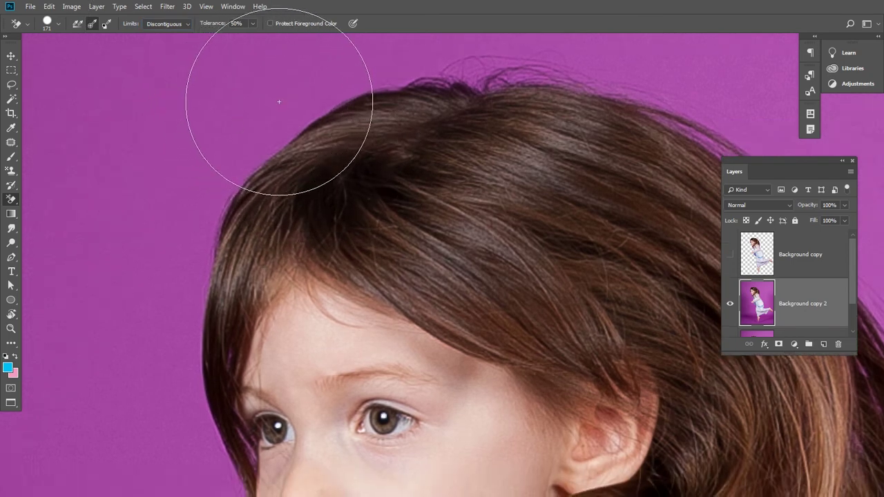
{"action": "mouse_move", "coordinate": [288, 104]}
{"action": "left_mouse_down"}
{"action": "mouse_move", "coordinate": [381, 119]}
{"action": "mouse_move", "coordinate": [264, 277]}
{"action": "mouse_move", "coordinate": [256, 414]}
{"action": "left_mouse_up"}
{"action": "left_click", "coordinate": [408, 105]}
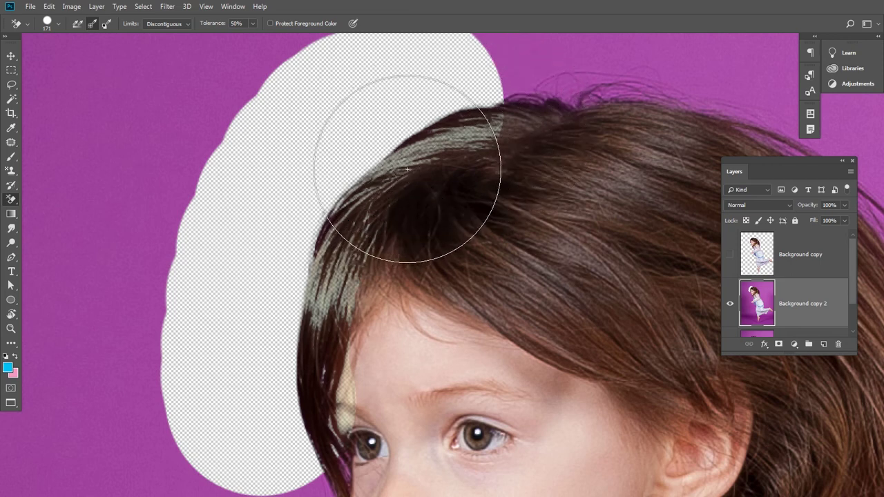
{"action": "key", "text": "ctrl+z"}
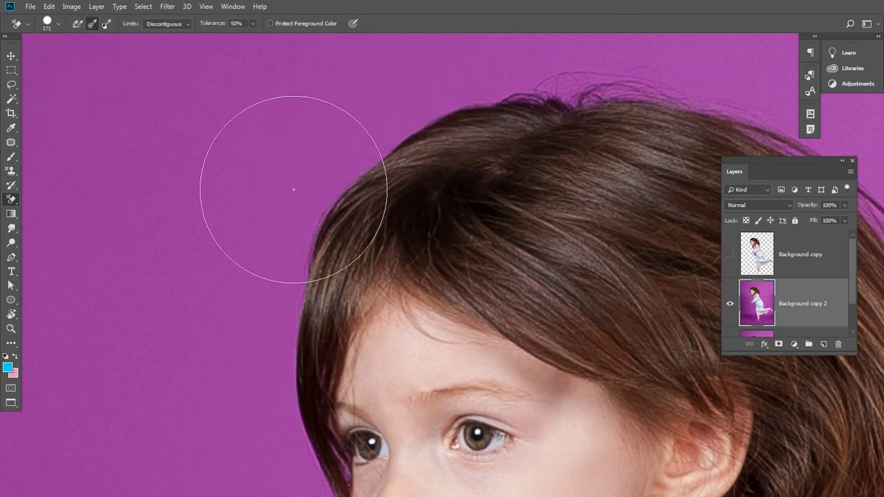
{"action": "left_click_drag", "start_coordinate": [470, 221], "coordinate": [405, 199]}
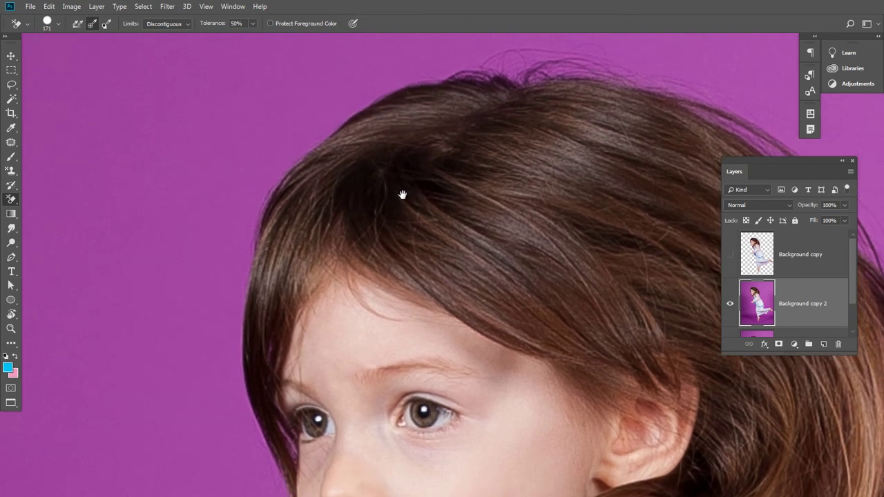
{"action": "left_click", "coordinate": [252, 23]}
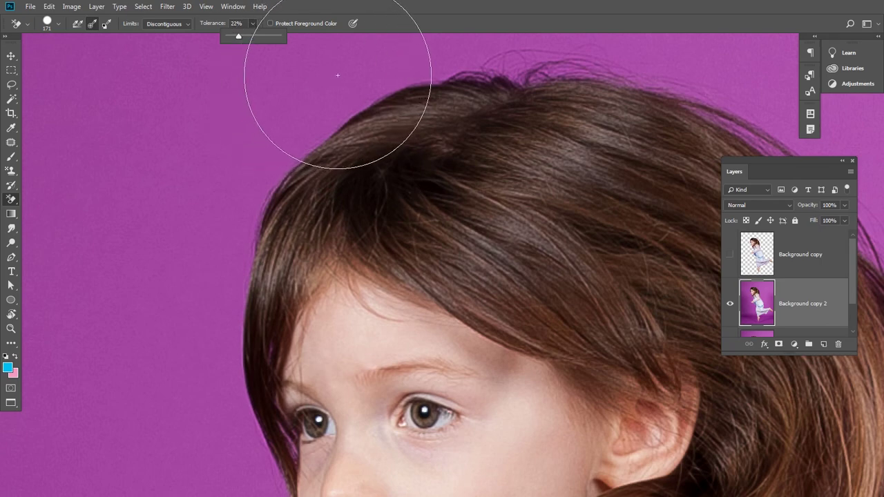
- Erase the purple backdrop above the top of the hair and in front of the face and chin
{"action": "mouse_move", "coordinate": [338, 74]}
{"action": "left_mouse_down"}
{"action": "mouse_move", "coordinate": [382, 66]}
{"action": "mouse_move", "coordinate": [318, 93]}
{"action": "mouse_move", "coordinate": [255, 142]}
{"action": "mouse_move", "coordinate": [204, 220]}
{"action": "mouse_move", "coordinate": [215, 186]}
{"action": "mouse_move", "coordinate": [187, 355]}
{"action": "mouse_move", "coordinate": [187, 326]}
{"action": "mouse_move", "coordinate": [196, 398]}
{"action": "mouse_move", "coordinate": [197, 336]}
{"action": "mouse_move", "coordinate": [223, 243]}
{"action": "mouse_move", "coordinate": [217, 177]}
{"action": "mouse_move", "coordinate": [232, 157]}
{"action": "left_mouse_up"}
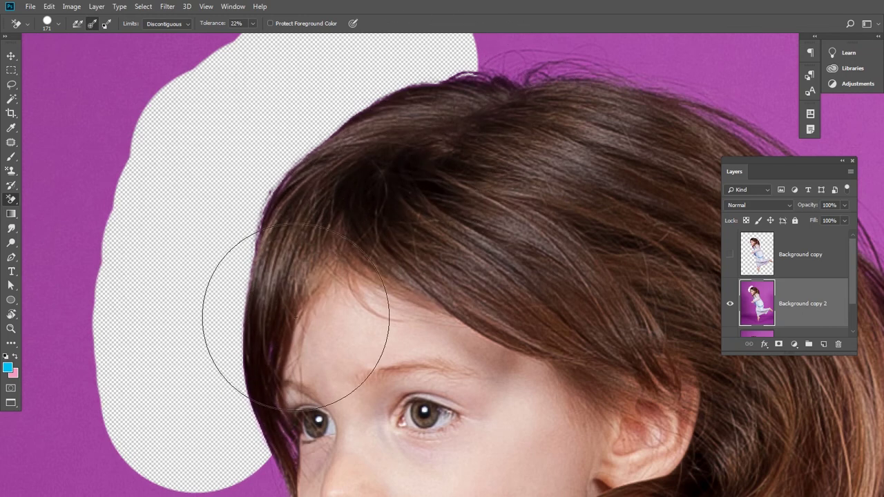
{"action": "left_click_drag", "start_coordinate": [410, 284], "coordinate": [444, 198]}
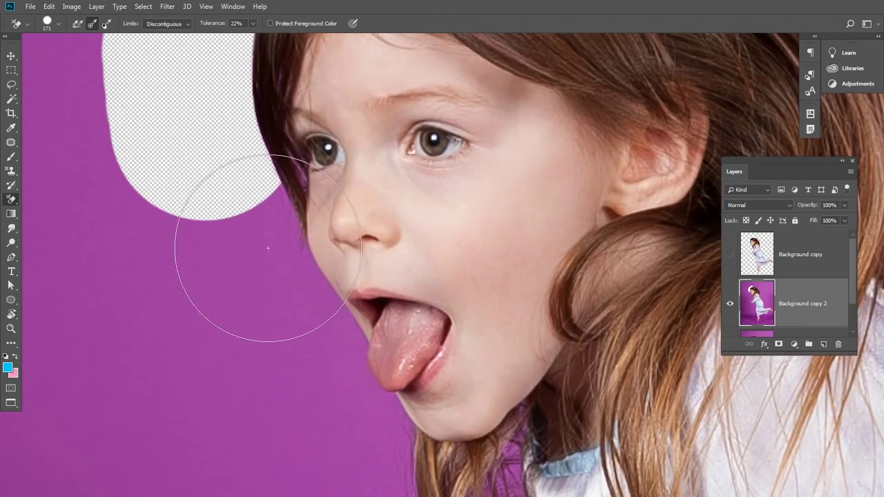
{"action": "mouse_move", "coordinate": [268, 248]}
{"action": "left_mouse_down"}
{"action": "mouse_move", "coordinate": [270, 235]}
{"action": "mouse_move", "coordinate": [292, 369]}
{"action": "mouse_move", "coordinate": [324, 427]}
{"action": "left_mouse_up"}
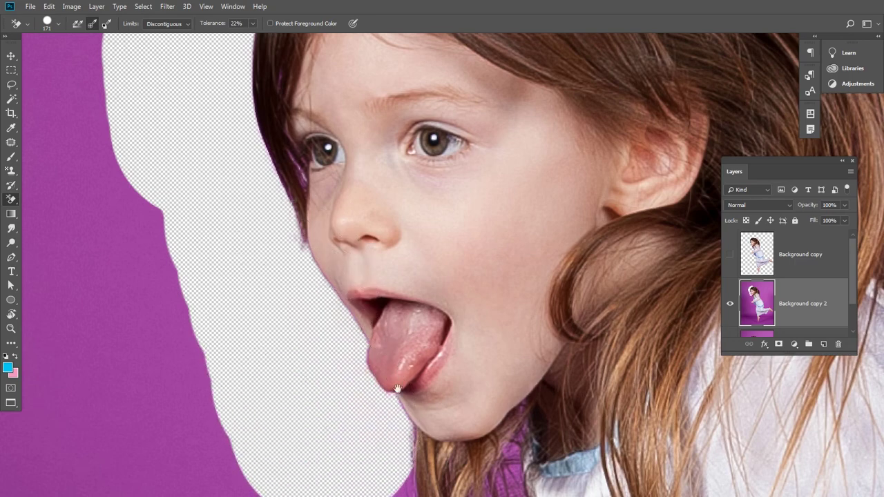
{"action": "left_click_drag", "start_coordinate": [398, 389], "coordinate": [378, 98]}
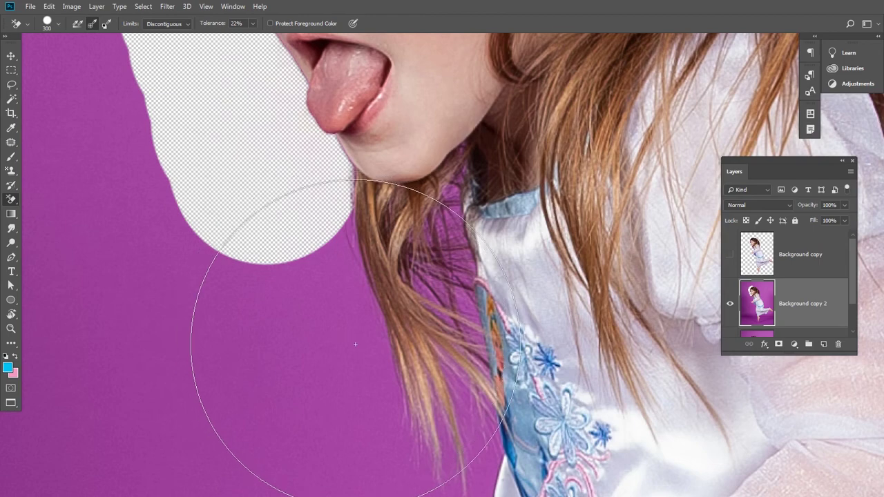
- Erase the purple along the hair below the chin and beside the lower hair and dress
{"action": "left_click_drag", "start_coordinate": [356, 348], "coordinate": [343, 297]}
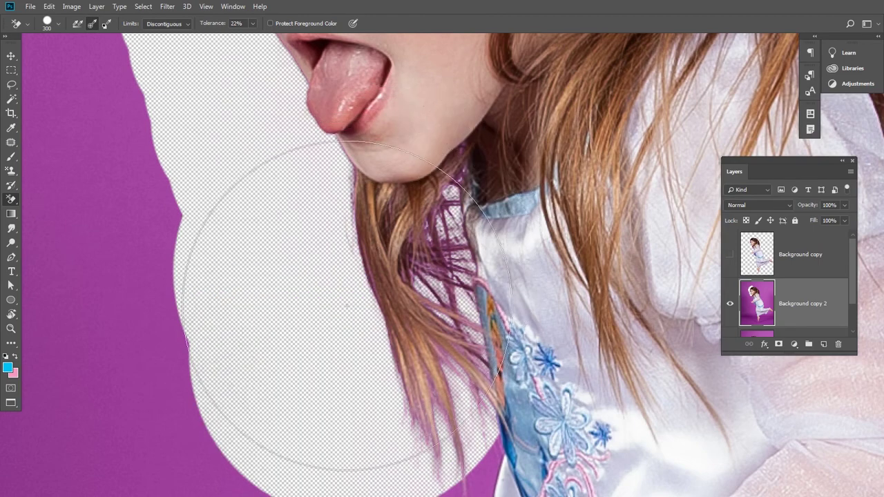
{"action": "left_click_drag", "start_coordinate": [378, 351], "coordinate": [350, 184]}
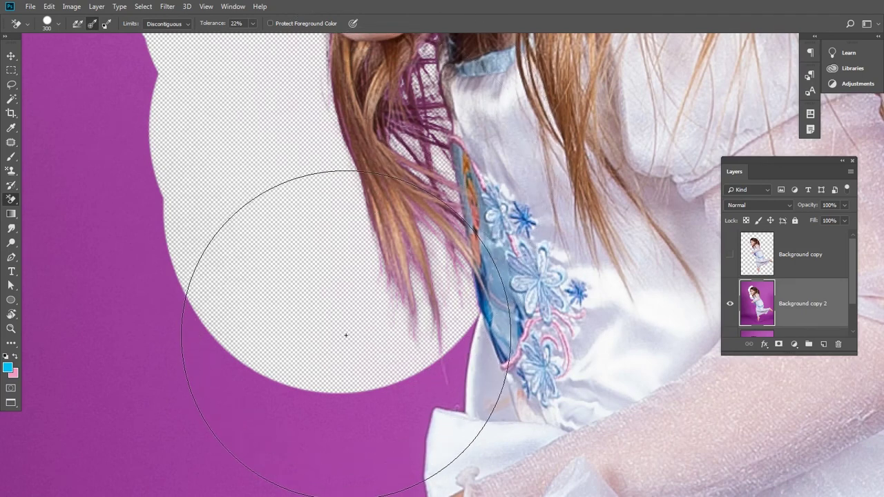
{"action": "left_click_drag", "start_coordinate": [363, 411], "coordinate": [329, 235]}
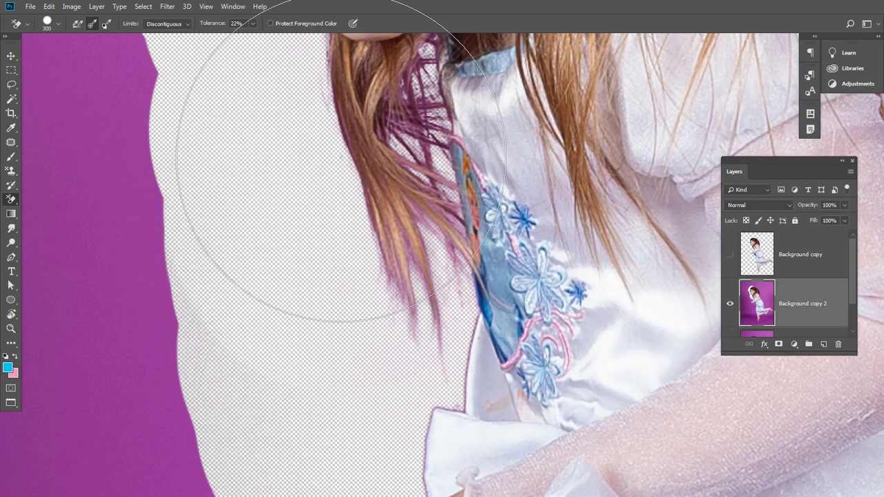
{"action": "mouse_move", "coordinate": [350, 231]}
{"action": "left_mouse_down"}
{"action": "mouse_move", "coordinate": [353, 363]}
{"action": "mouse_move", "coordinate": [376, 246]}
{"action": "left_mouse_up"}
{"action": "scroll", "coordinate": [353, 363], "scroll_direction": "down", "scroll_amount": 3}
{"action": "scroll", "coordinate": [352, 363], "scroll_direction": "down", "scroll_amount": 3}
{"action": "scroll", "coordinate": [379, 256], "scroll_direction": "up", "scroll_amount": 2}
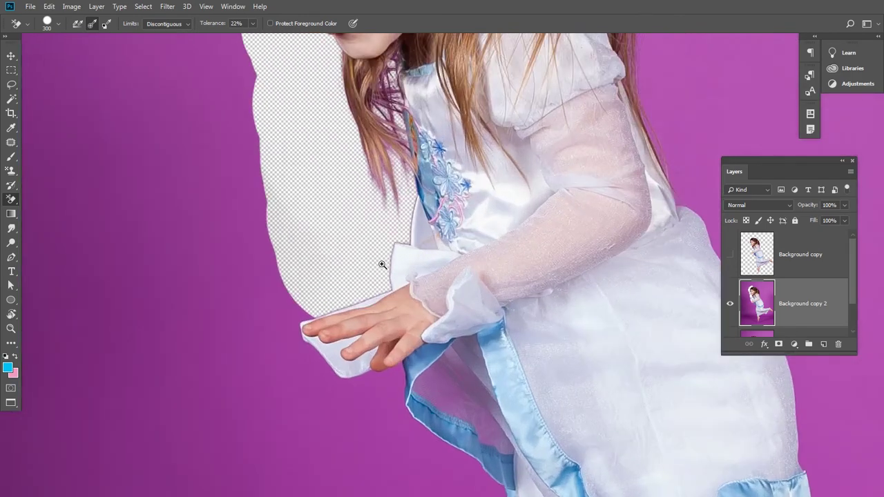
{"action": "scroll", "coordinate": [381, 258], "scroll_direction": "up", "scroll_amount": 2}
- Erase the purple backdrop to the left of and below the outstretched hand
{"action": "mouse_move", "coordinate": [388, 281]}
{"action": "left_mouse_down"}
{"action": "mouse_move", "coordinate": [390, 392]}
{"action": "mouse_move", "coordinate": [426, 190]}
{"action": "left_mouse_up"}
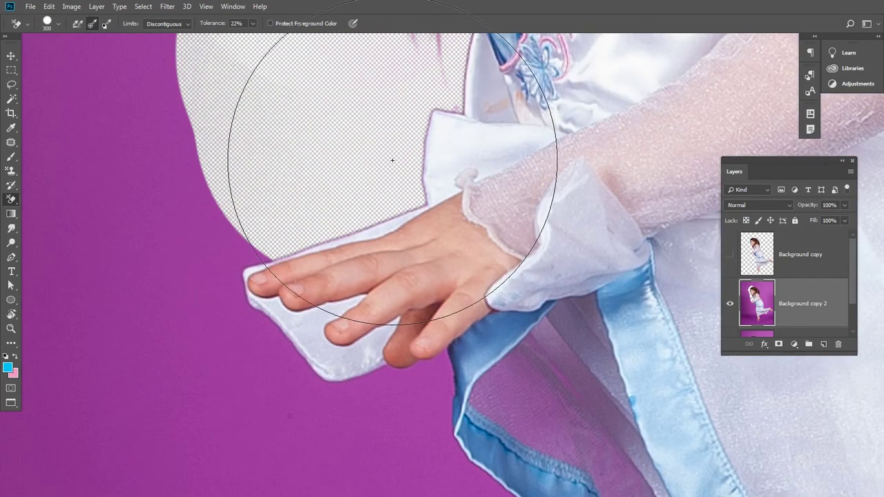
{"action": "mouse_move", "coordinate": [216, 246]}
{"action": "left_mouse_down"}
{"action": "mouse_move", "coordinate": [230, 276]}
{"action": "mouse_move", "coordinate": [216, 202]}
{"action": "mouse_move", "coordinate": [242, 135]}
{"action": "left_mouse_up"}
{"action": "left_click_drag", "start_coordinate": [297, 166], "coordinate": [315, 302]}
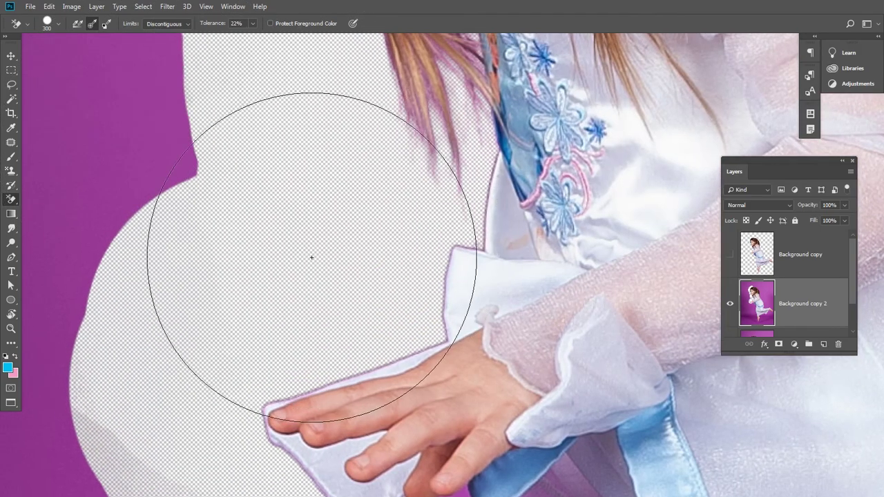
{"action": "left_click_drag", "start_coordinate": [240, 238], "coordinate": [370, 134]}
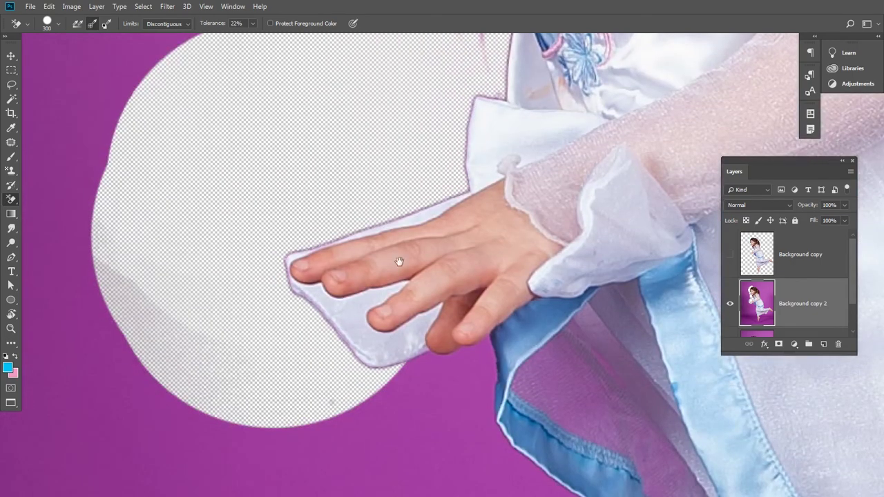
{"action": "left_click_drag", "start_coordinate": [400, 258], "coordinate": [404, 126]}
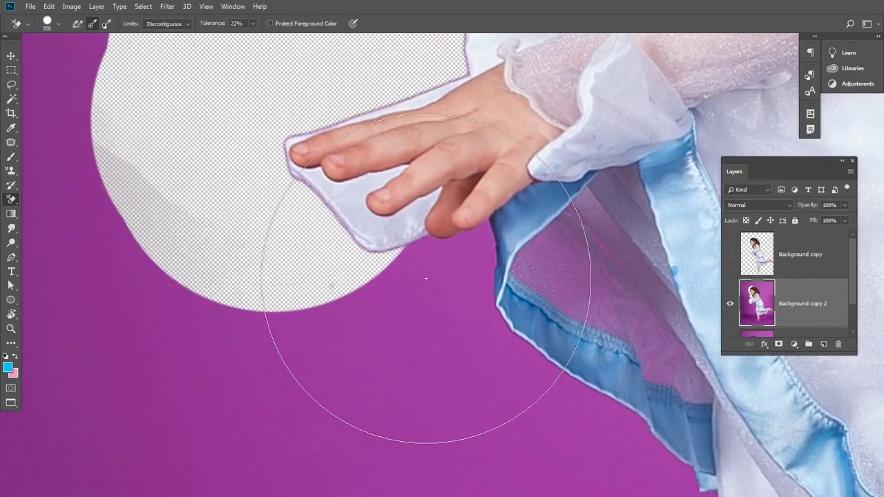
{"action": "mouse_move", "coordinate": [426, 278]}
{"action": "left_mouse_down"}
{"action": "mouse_move", "coordinate": [383, 302]}
{"action": "mouse_move", "coordinate": [231, 228]}
{"action": "mouse_move", "coordinate": [355, 335]}
{"action": "mouse_move", "coordinate": [502, 371]}
{"action": "left_mouse_up"}
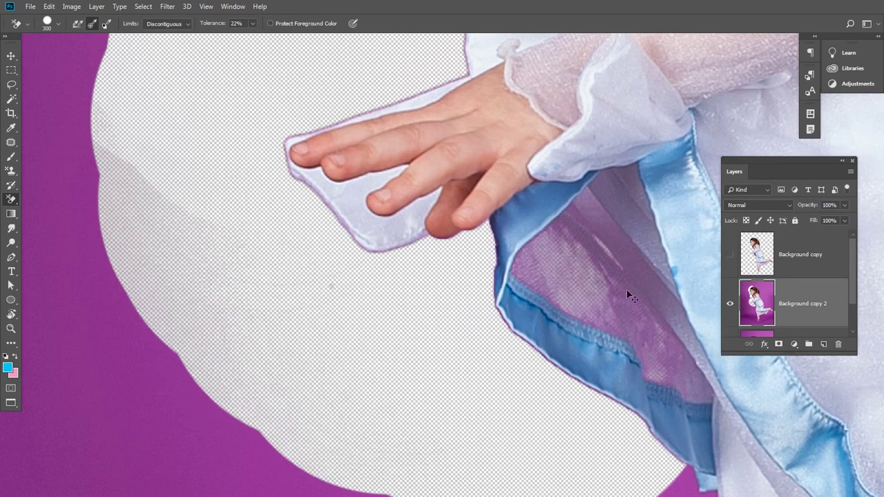
- Undo a bad stroke, then clear the purple below the hand and left of the lower sleeve
{"action": "scroll", "coordinate": [419, 191], "scroll_direction": "down", "scroll_amount": 2}
{"action": "scroll", "coordinate": [465, 205], "scroll_direction": "down", "scroll_amount": 1}
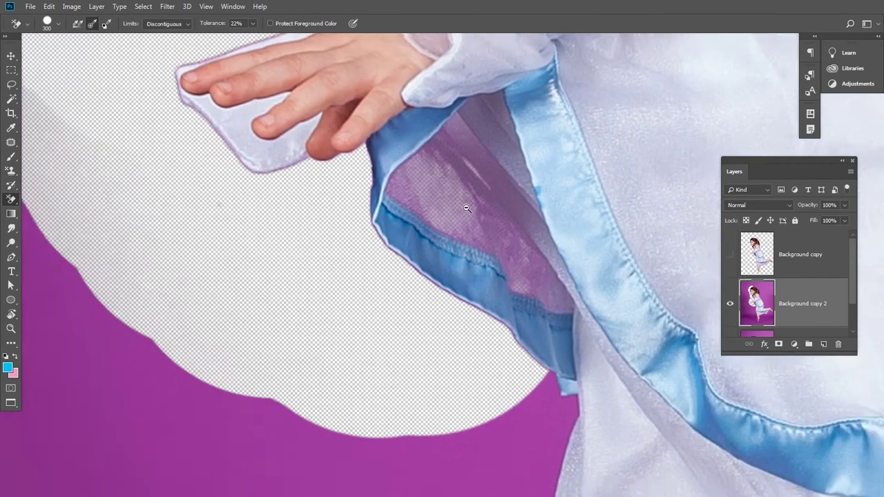
{"action": "scroll", "coordinate": [477, 218], "scroll_direction": "down", "scroll_amount": 1}
{"action": "scroll", "coordinate": [490, 248], "scroll_direction": "down", "scroll_amount": 1}
{"action": "key", "text": "ctrl+z"}
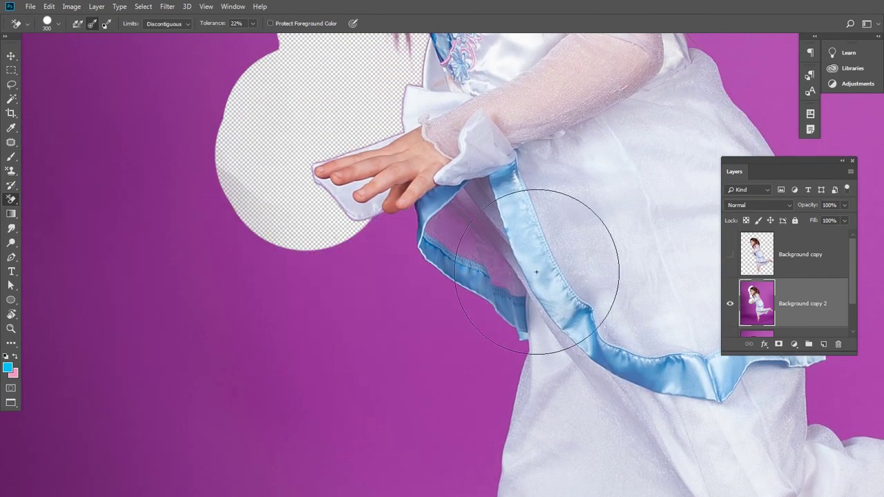
{"action": "scroll", "coordinate": [463, 233], "scroll_direction": "up", "scroll_amount": 2}
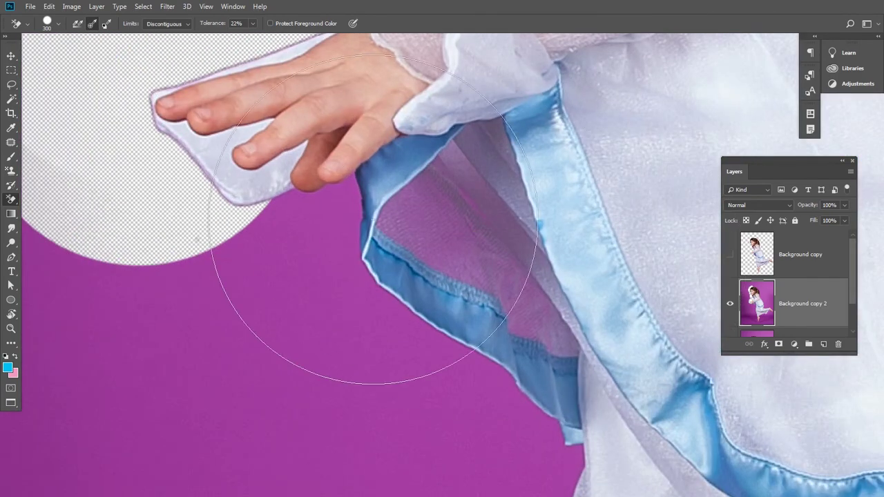
{"action": "mouse_move", "coordinate": [336, 207]}
{"action": "left_mouse_down"}
{"action": "mouse_move", "coordinate": [221, 233]}
{"action": "mouse_move", "coordinate": [437, 371]}
{"action": "mouse_move", "coordinate": [416, 143]}
{"action": "left_mouse_up"}
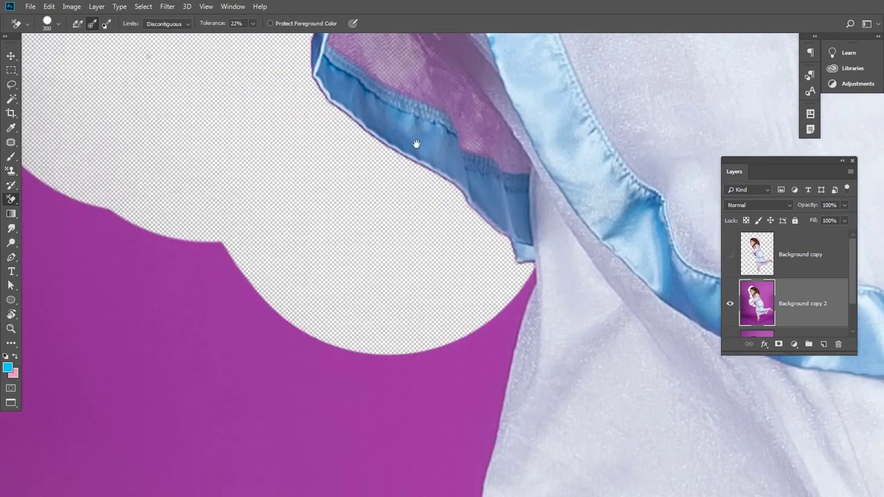
{"action": "mouse_move", "coordinate": [441, 277]}
{"action": "left_mouse_down"}
{"action": "mouse_move", "coordinate": [449, 356]}
{"action": "mouse_move", "coordinate": [345, 312]}
{"action": "mouse_move", "coordinate": [325, 167]}
{"action": "mouse_move", "coordinate": [269, 187]}
{"action": "mouse_move", "coordinate": [371, 361]}
{"action": "left_mouse_up"}
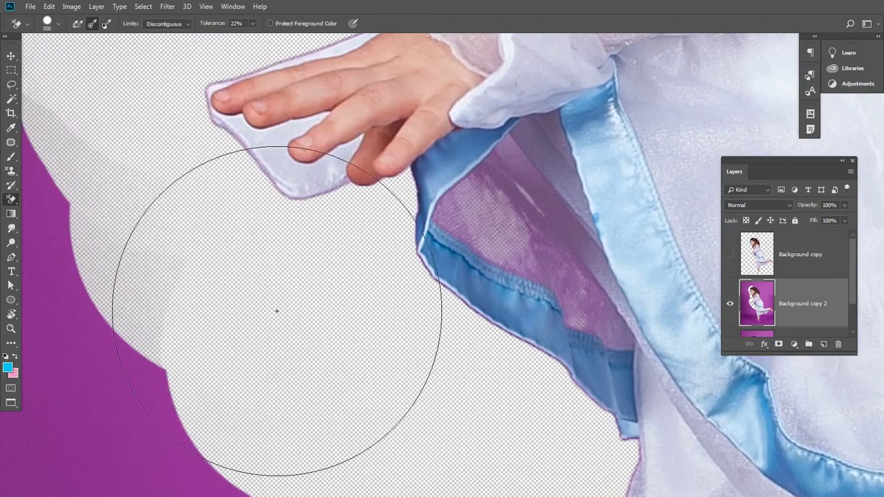
{"action": "left_click_drag", "start_coordinate": [128, 256], "coordinate": [150, 176]}
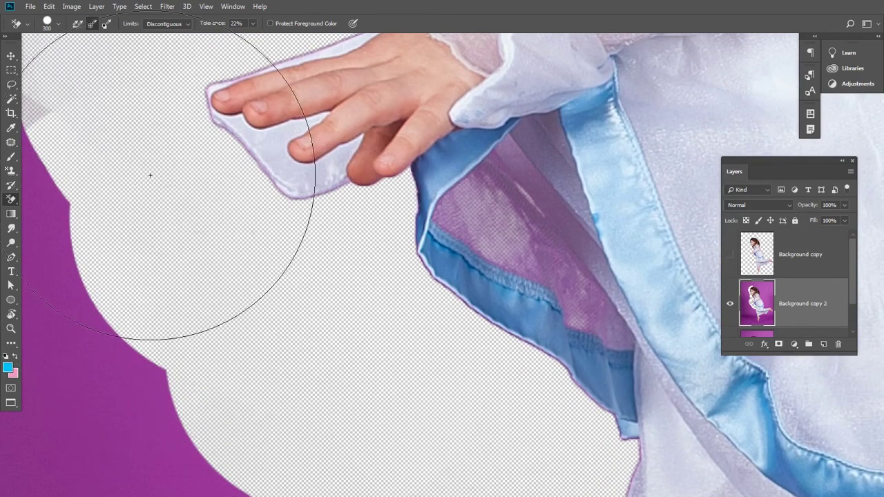
- Erase the backdrop down the dress's left edge and raise eraser tolerance to 35%
{"action": "left_click", "coordinate": [434, 298], "text": "alt"}
{"action": "scroll", "coordinate": [434, 298], "scroll_direction": "down", "scroll_amount": 5}
{"action": "left_click", "coordinate": [415, 140]}
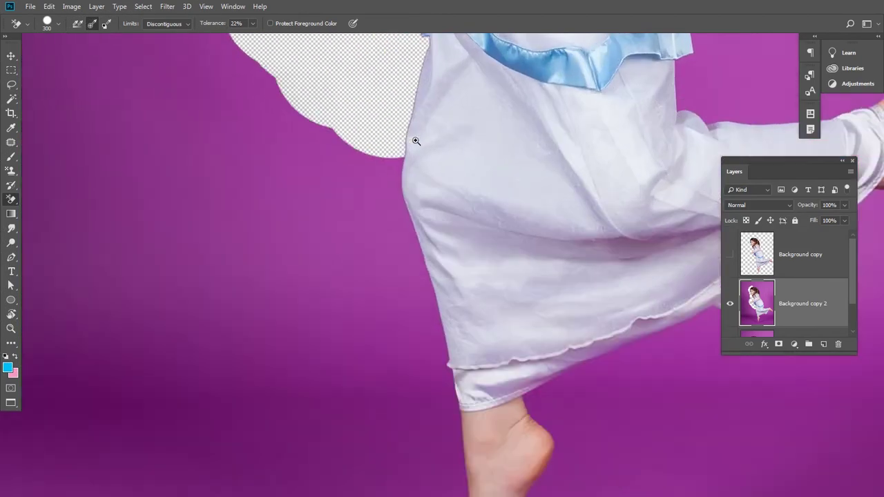
{"action": "mouse_move", "coordinate": [389, 174]}
{"action": "left_mouse_down"}
{"action": "mouse_move", "coordinate": [379, 217]}
{"action": "mouse_move", "coordinate": [394, 311]}
{"action": "mouse_move", "coordinate": [413, 353]}
{"action": "left_mouse_up"}
{"action": "scroll", "coordinate": [468, 233], "scroll_direction": "down", "scroll_amount": 2}
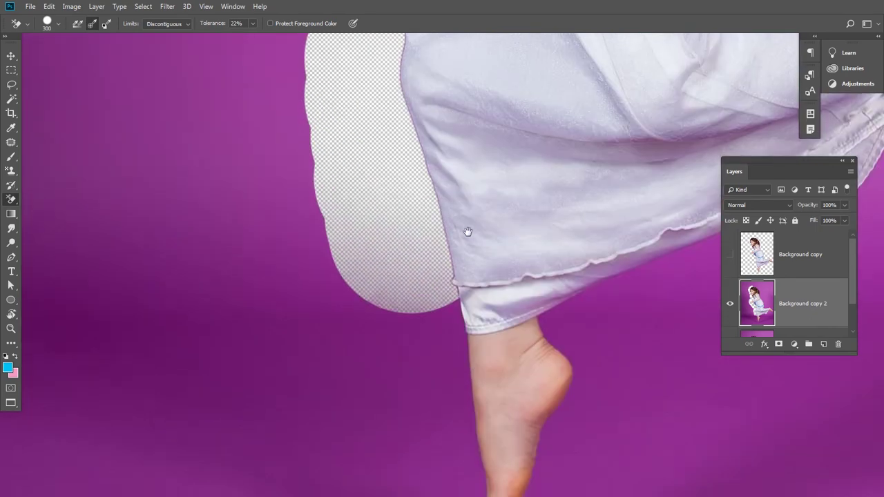
{"action": "scroll", "coordinate": [508, 163], "scroll_direction": "up", "scroll_amount": 2}
{"action": "scroll", "coordinate": [550, 158], "scroll_direction": "up", "scroll_amount": 3}
{"action": "scroll", "coordinate": [474, 260], "scroll_direction": "down", "scroll_amount": 1}
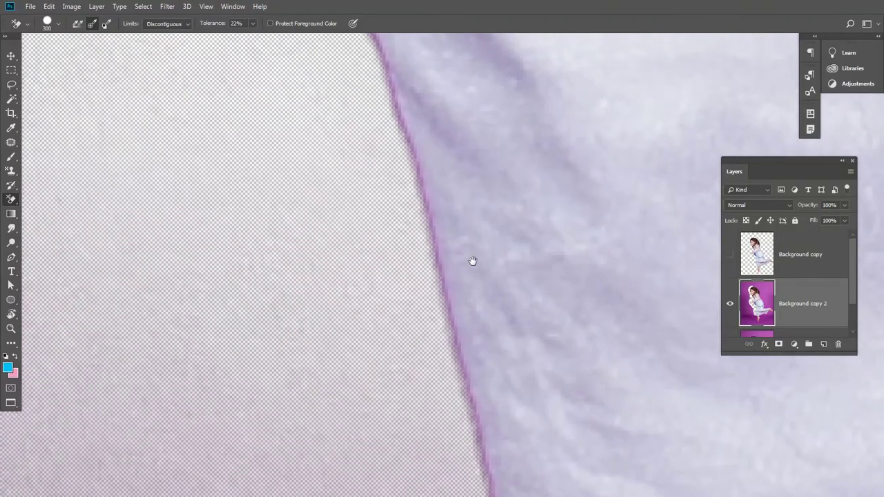
{"action": "scroll", "coordinate": [473, 257], "scroll_direction": "down", "scroll_amount": 1}
{"action": "scroll", "coordinate": [462, 248], "scroll_direction": "down", "scroll_amount": 2}
{"action": "scroll", "coordinate": [476, 261], "scroll_direction": "down", "scroll_amount": 1}
{"action": "scroll", "coordinate": [476, 261], "scroll_direction": "down", "scroll_amount": 1}
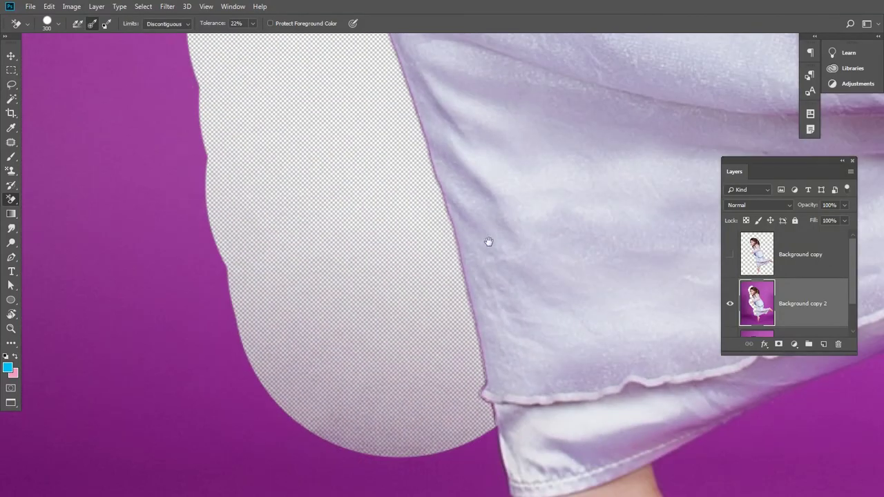
{"action": "scroll", "coordinate": [487, 241], "scroll_direction": "up", "scroll_amount": 1}
{"action": "scroll", "coordinate": [479, 322], "scroll_direction": "up", "scroll_amount": 1}
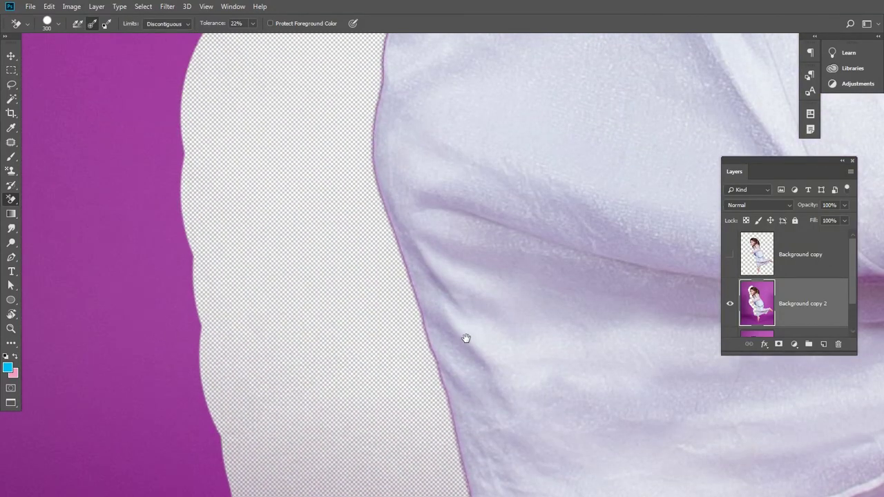
{"action": "left_click", "coordinate": [262, 51]}
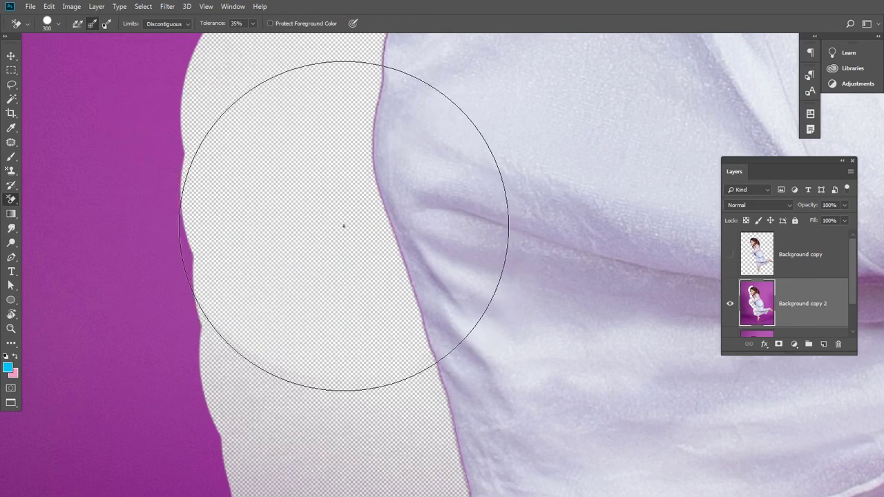
- Erase the backdrop along the trouser leg past the foot, then undo the stroke under the hem
{"action": "left_click_drag", "start_coordinate": [355, 172], "coordinate": [379, 405]}
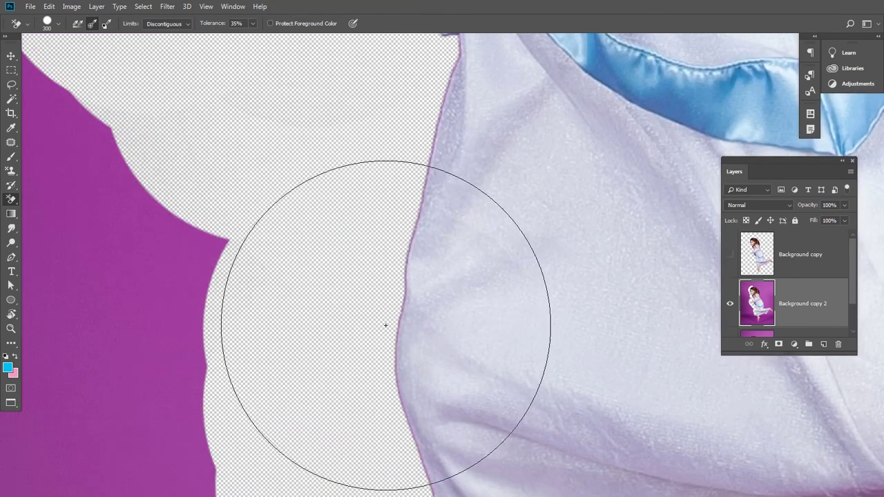
{"action": "left_click_drag", "start_coordinate": [423, 182], "coordinate": [420, 357]}
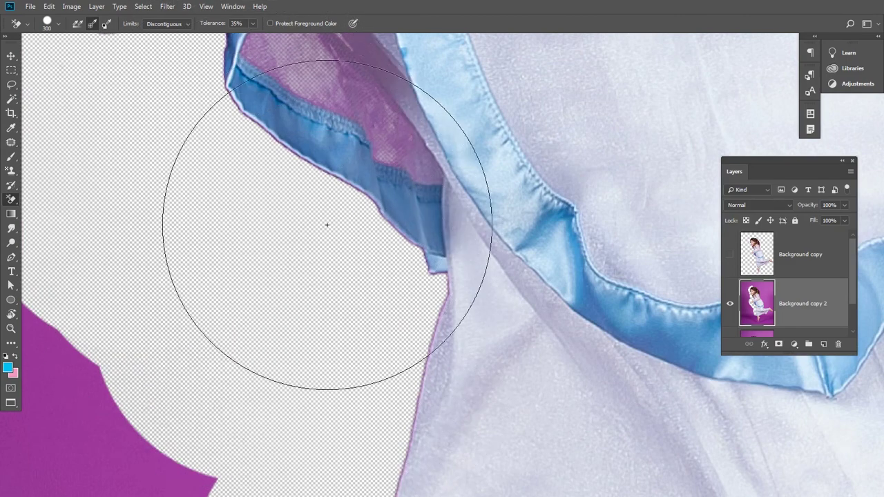
{"action": "scroll", "coordinate": [476, 65], "scroll_direction": "down", "scroll_amount": 5}
{"action": "scroll", "coordinate": [475, 203], "scroll_direction": "down", "scroll_amount": 5}
{"action": "scroll", "coordinate": [446, 136], "scroll_direction": "down", "scroll_amount": 3}
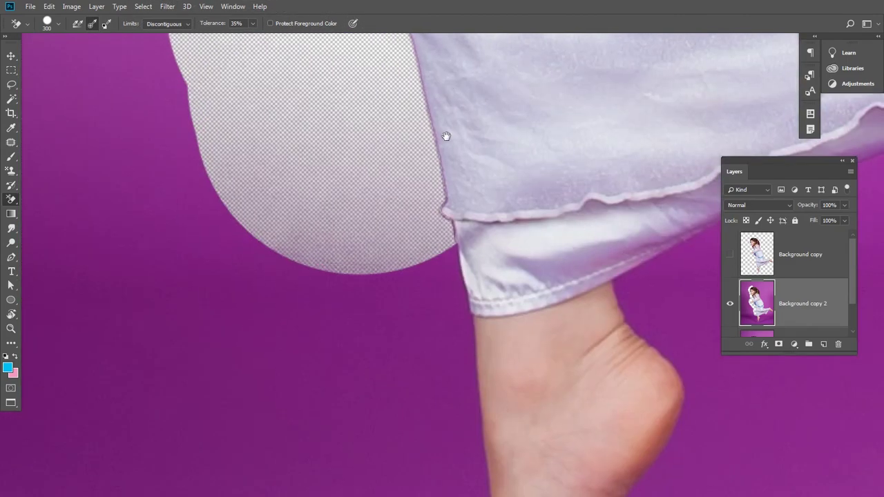
{"action": "mouse_move", "coordinate": [444, 412]}
{"action": "left_mouse_down"}
{"action": "mouse_move", "coordinate": [370, 49]}
{"action": "mouse_move", "coordinate": [381, 256]}
{"action": "left_mouse_up"}
{"action": "left_click_drag", "start_coordinate": [374, 205], "coordinate": [410, 449]}
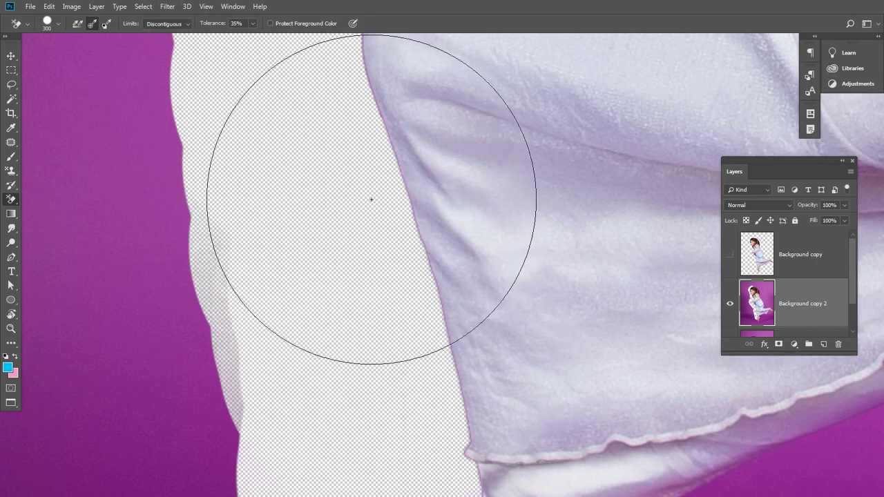
{"action": "scroll", "coordinate": [369, 198], "scroll_direction": "down", "scroll_amount": 5}
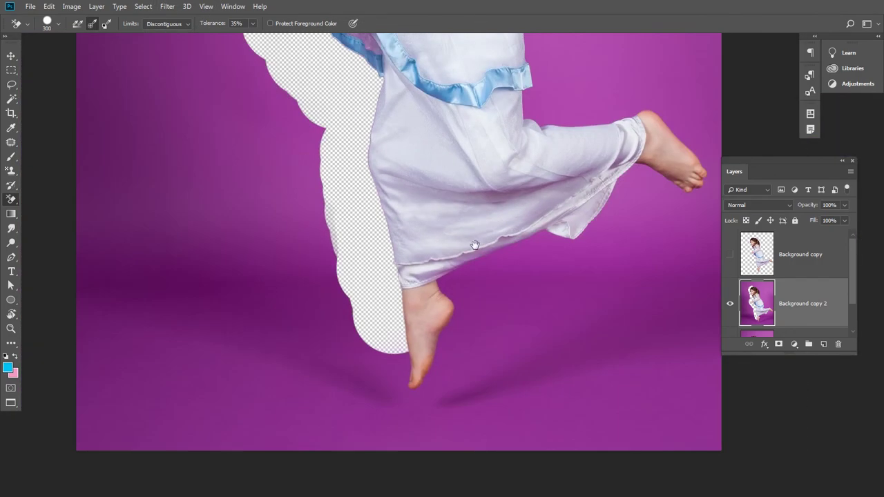
{"action": "mouse_move", "coordinate": [490, 279]}
{"action": "left_mouse_down"}
{"action": "mouse_move", "coordinate": [562, 219]}
{"action": "mouse_move", "coordinate": [605, 206]}
{"action": "mouse_move", "coordinate": [601, 228]}
{"action": "mouse_move", "coordinate": [517, 213]}
{"action": "mouse_move", "coordinate": [474, 259]}
{"action": "mouse_move", "coordinate": [400, 287]}
{"action": "left_mouse_up"}
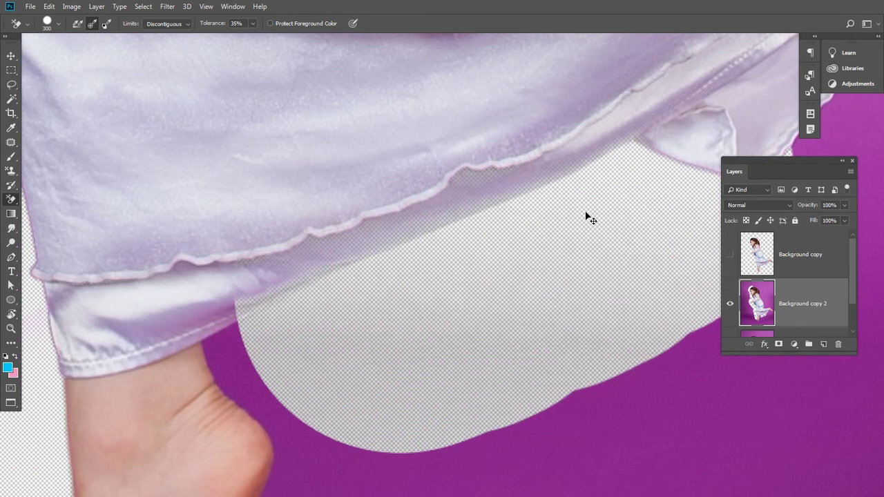
{"action": "key", "text": "ctrl+z"}
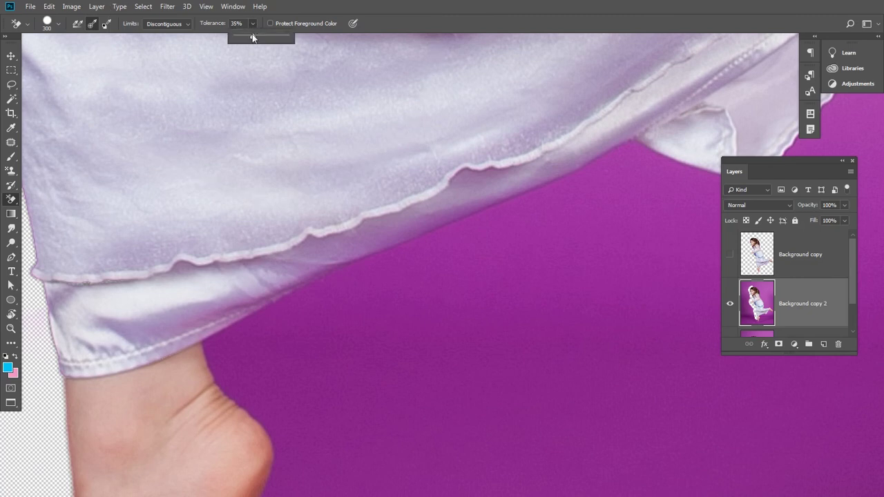
- Clear the purple beneath the dress hem beside the foot and around the heel
{"action": "mouse_move", "coordinate": [617, 253]}
{"action": "left_mouse_down"}
{"action": "mouse_move", "coordinate": [556, 310]}
{"action": "mouse_move", "coordinate": [517, 325]}
{"action": "mouse_move", "coordinate": [445, 337]}
{"action": "mouse_move", "coordinate": [395, 326]}
{"action": "left_mouse_up"}
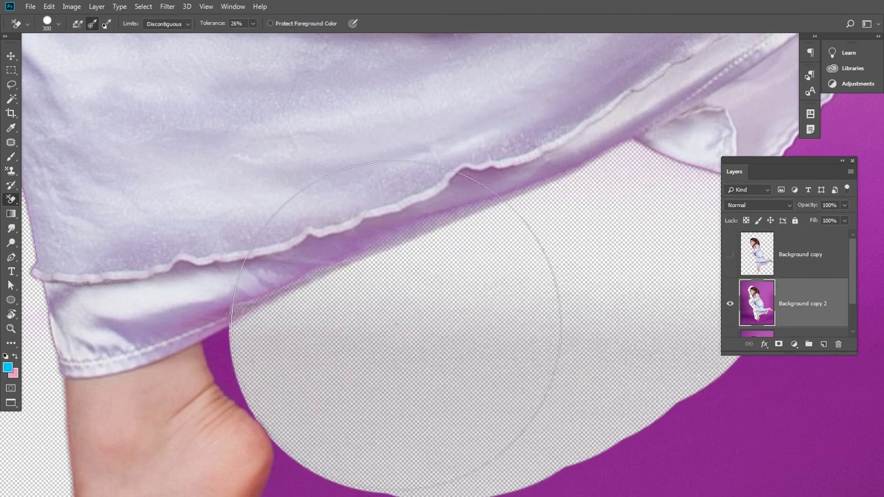
{"action": "left_click_drag", "start_coordinate": [339, 301], "coordinate": [332, 324]}
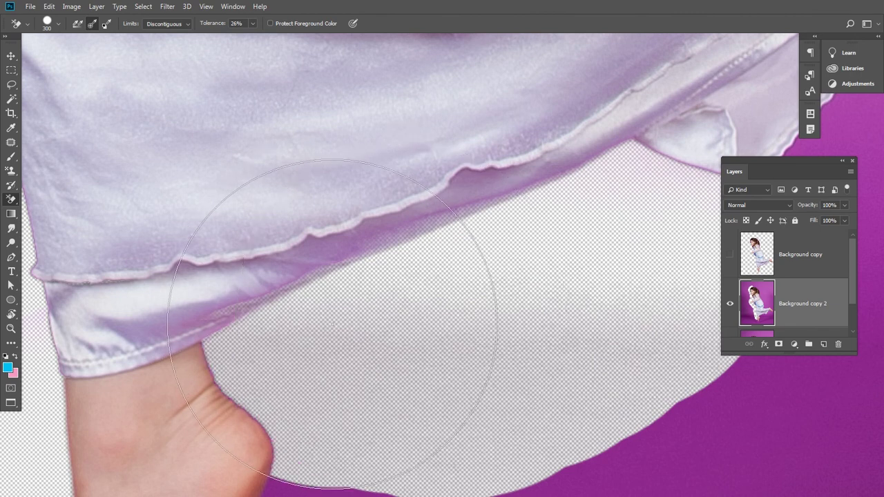
{"action": "mouse_move", "coordinate": [536, 289]}
{"action": "left_mouse_down"}
{"action": "mouse_move", "coordinate": [515, 175]}
{"action": "mouse_move", "coordinate": [504, 290]}
{"action": "mouse_move", "coordinate": [463, 323]}
{"action": "left_mouse_up"}
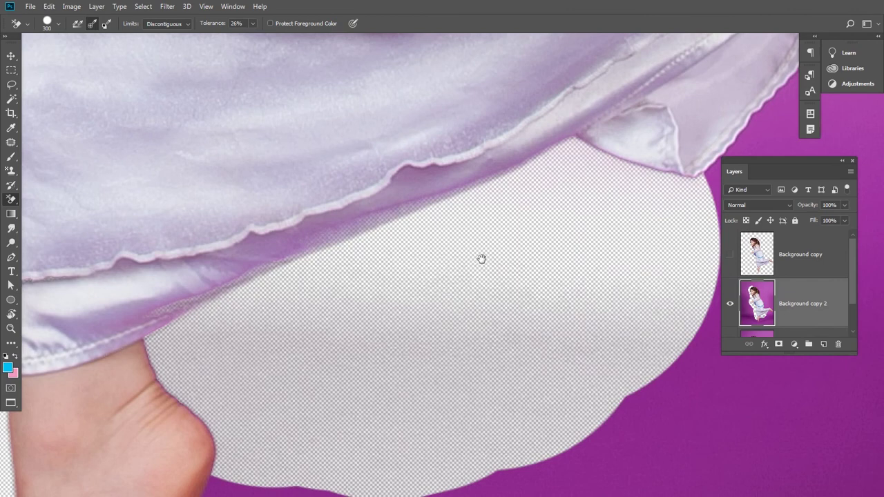